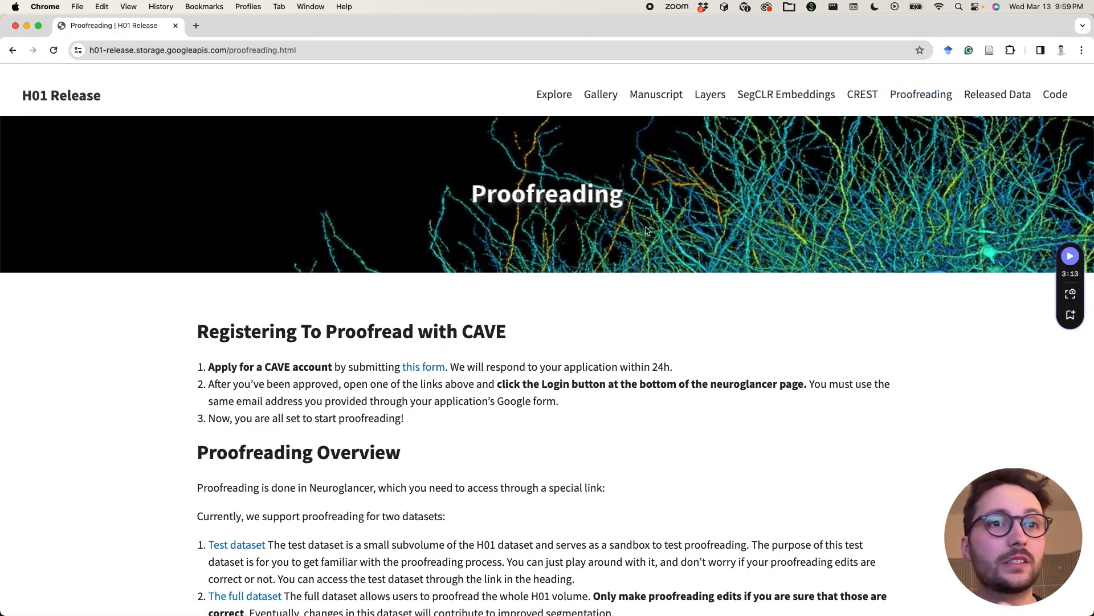
- Review the CAVE registration instructions on the H01 Proofreading page and the questions in the proofreading access application form
scroll(647, 230, down, 1)
scroll(647, 231, up, 1)
scroll(647, 231, down, 1)
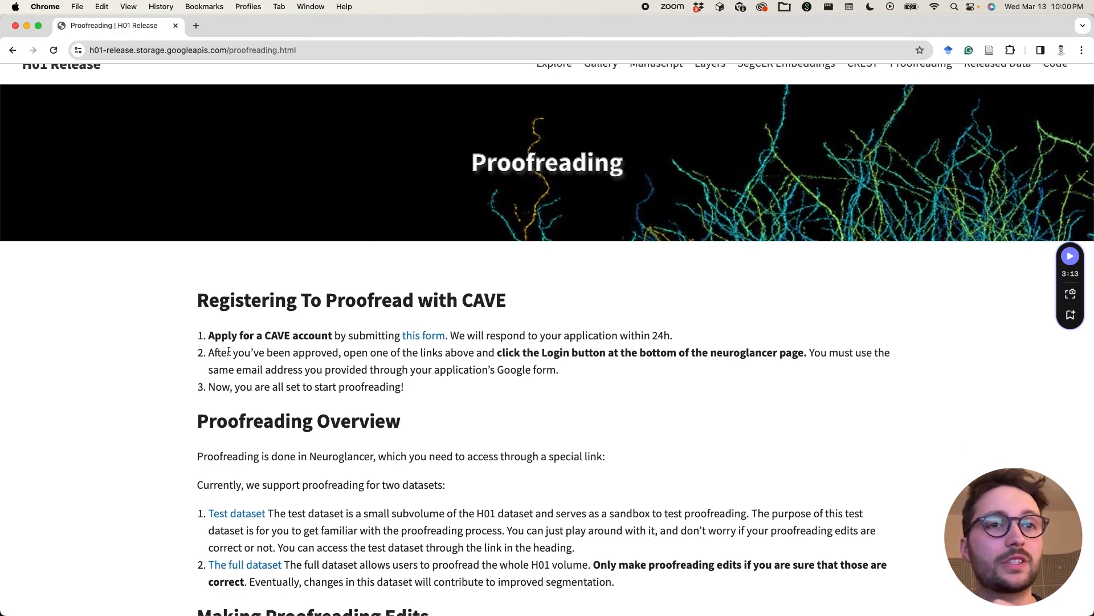
scroll(229, 352, up, 1)
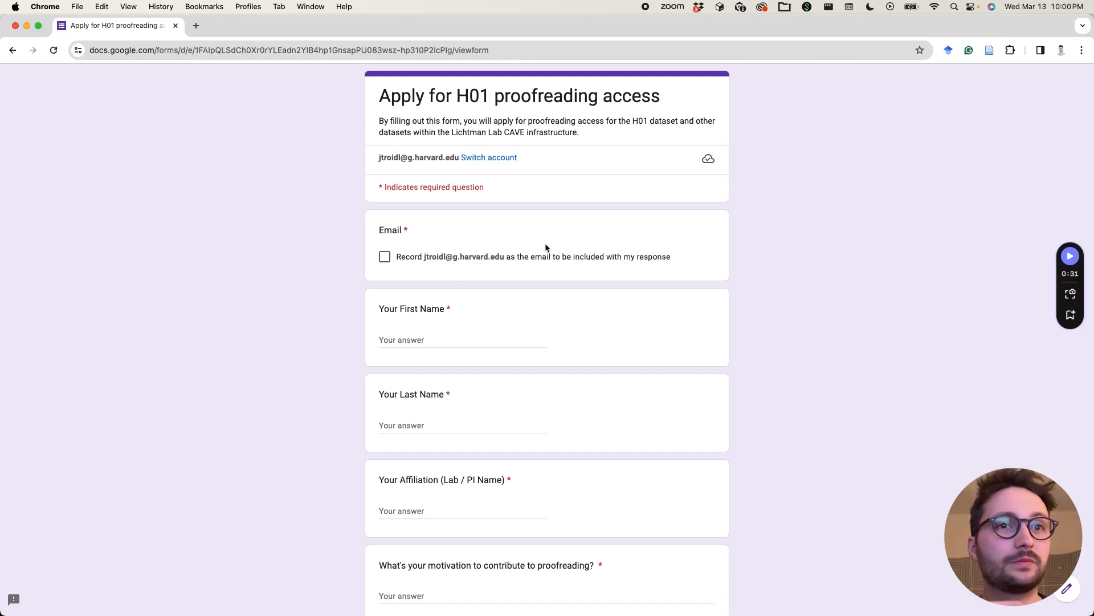
scroll(572, 220, down, 2)
scroll(572, 220, down, 5)
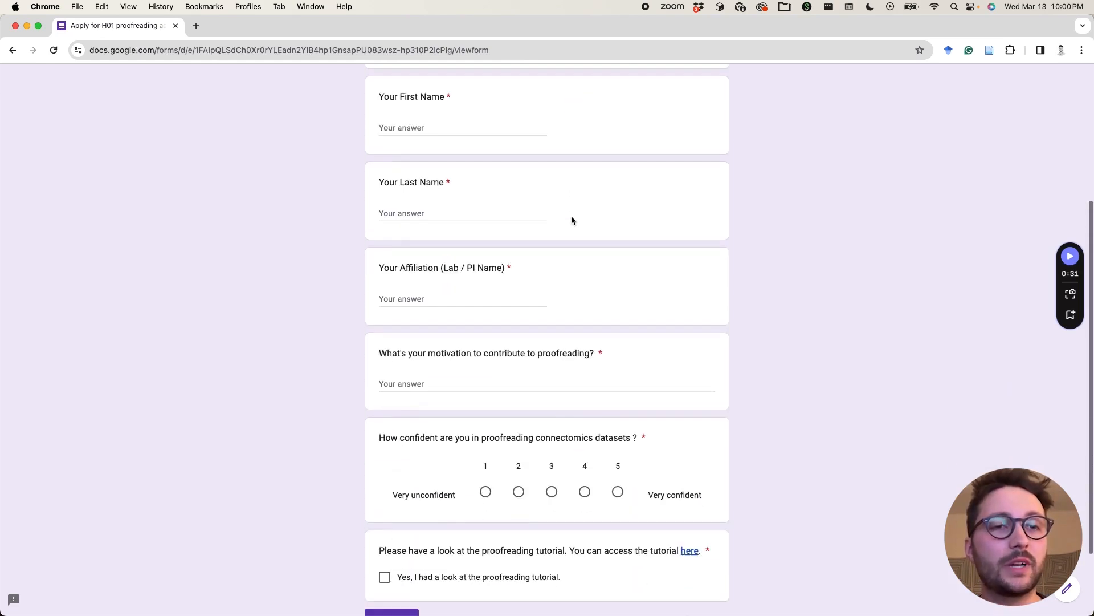
scroll(572, 220, up, 6)
scroll(572, 218, down, 5)
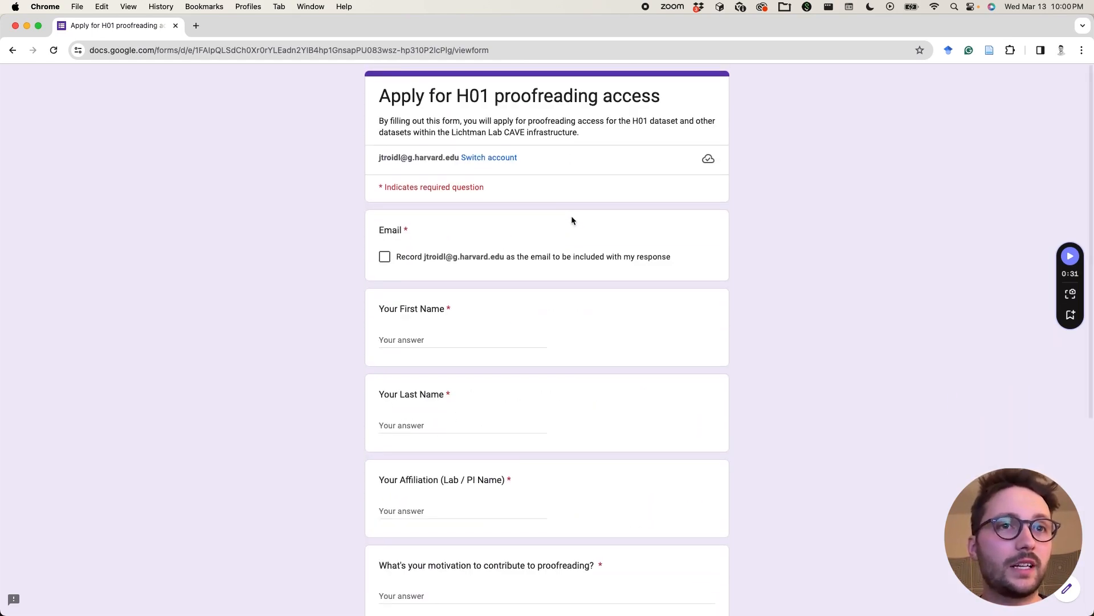
scroll(572, 220, up, 6)
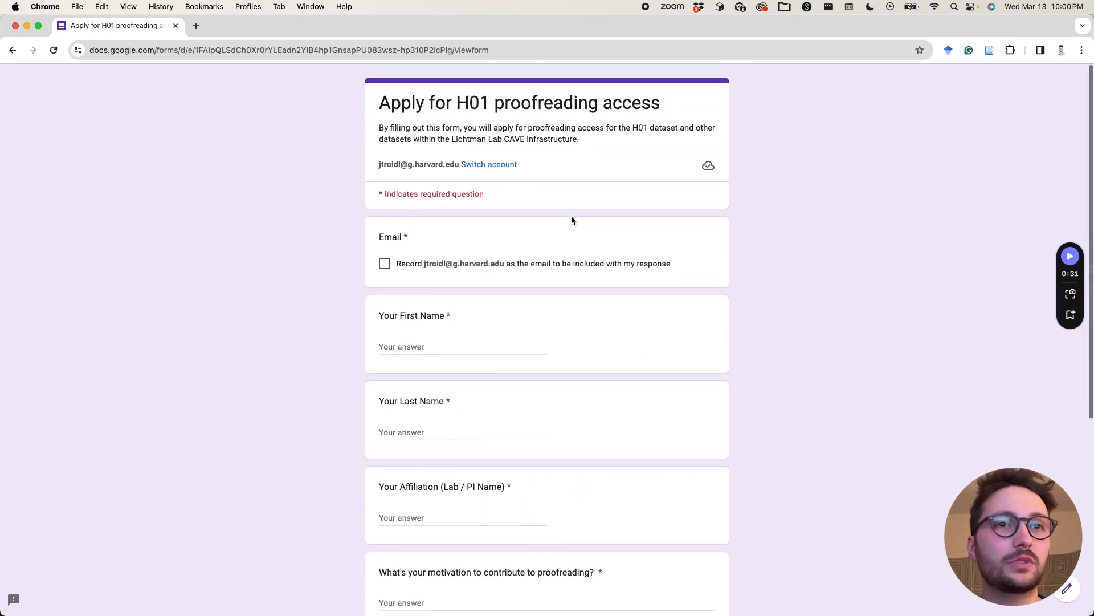
- Open Neuroglancer at ngl.brain-wire.org in a new incognito window
key(super+shift+n)
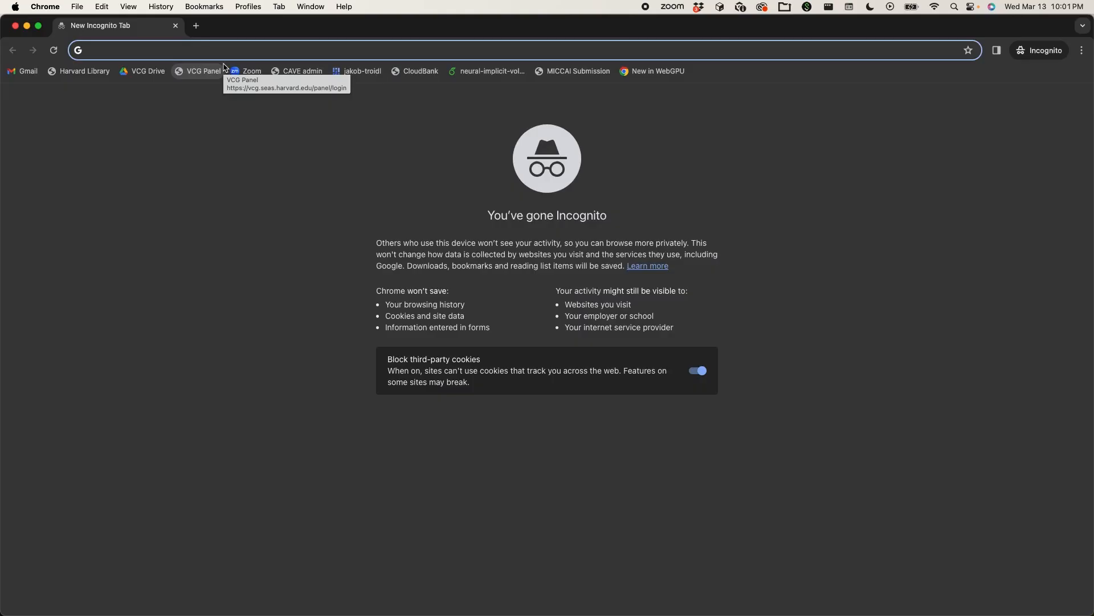
text(ngl.brain-wire.org)
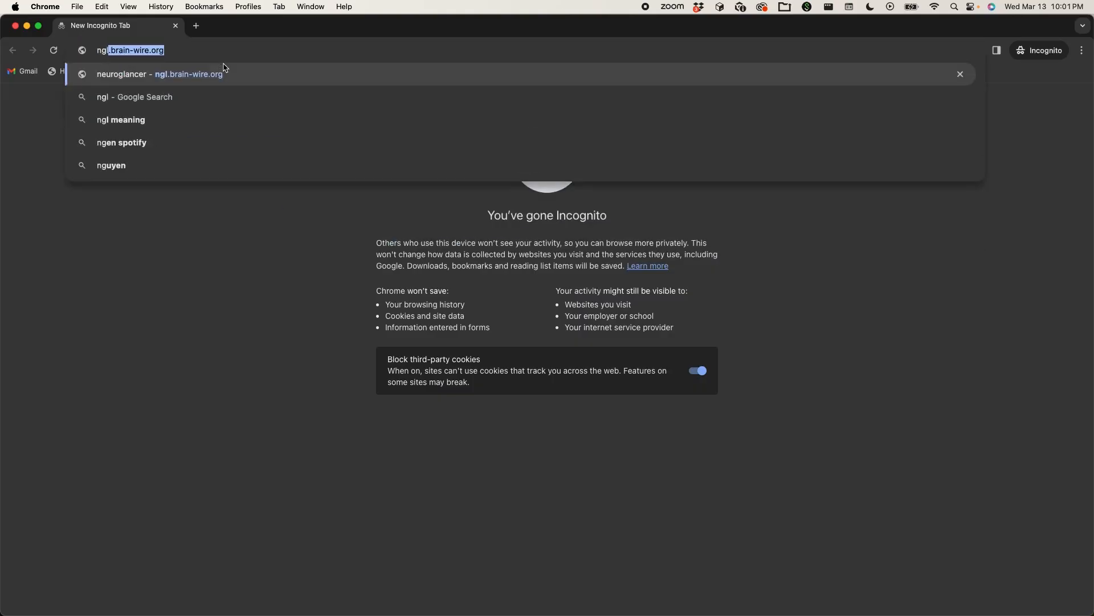
key(Return)
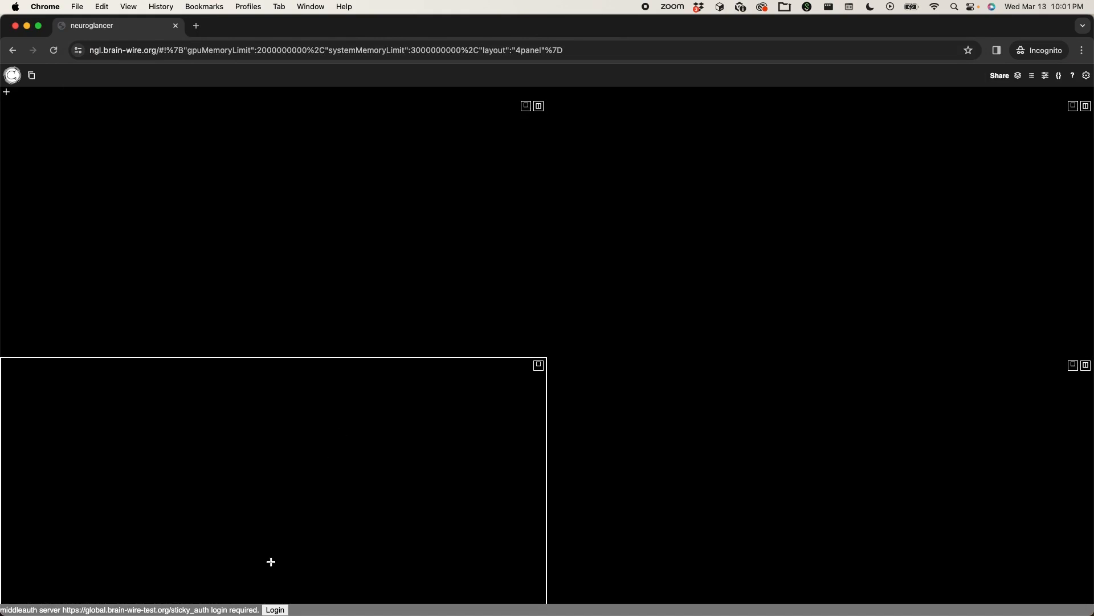
- Log in to the middleauth server with the Google account's university e-mail address
click(276, 610)
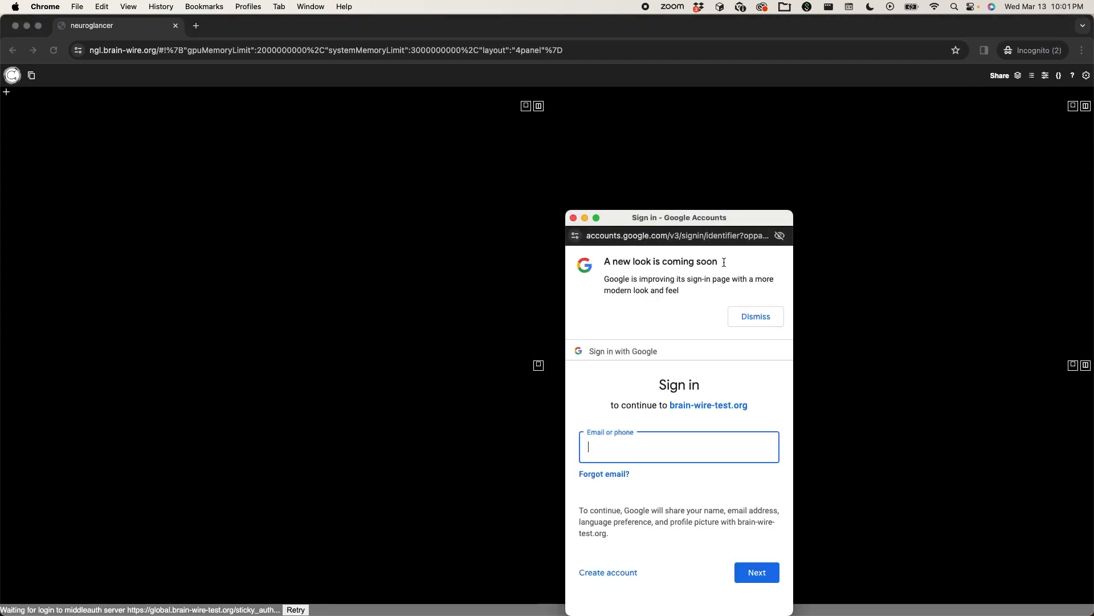
drag(661, 218, 596, 118)
click(562, 346)
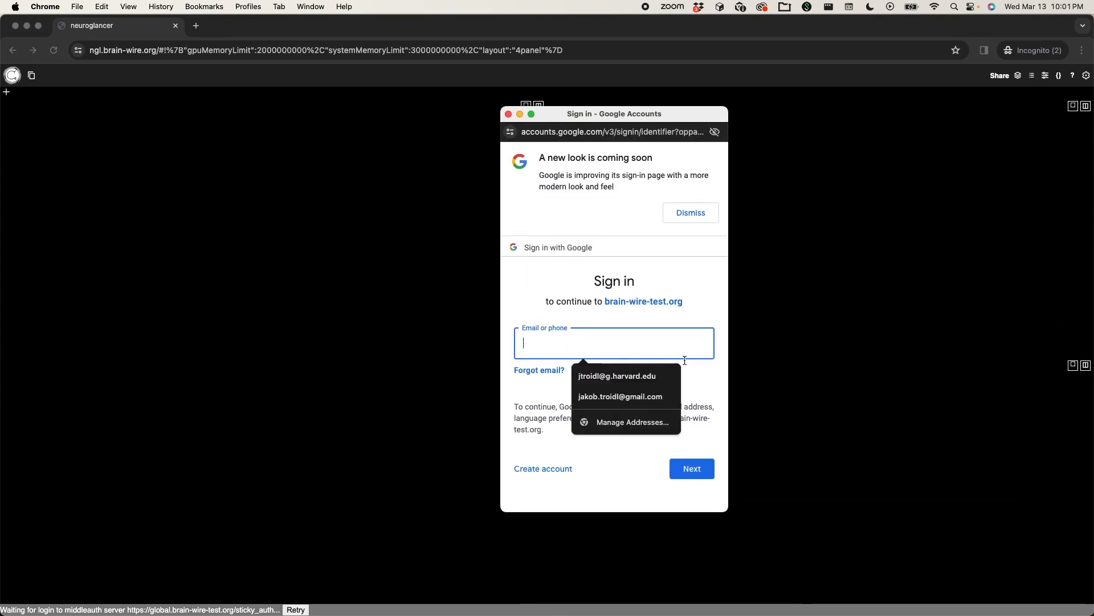
click(634, 376)
click(693, 471)
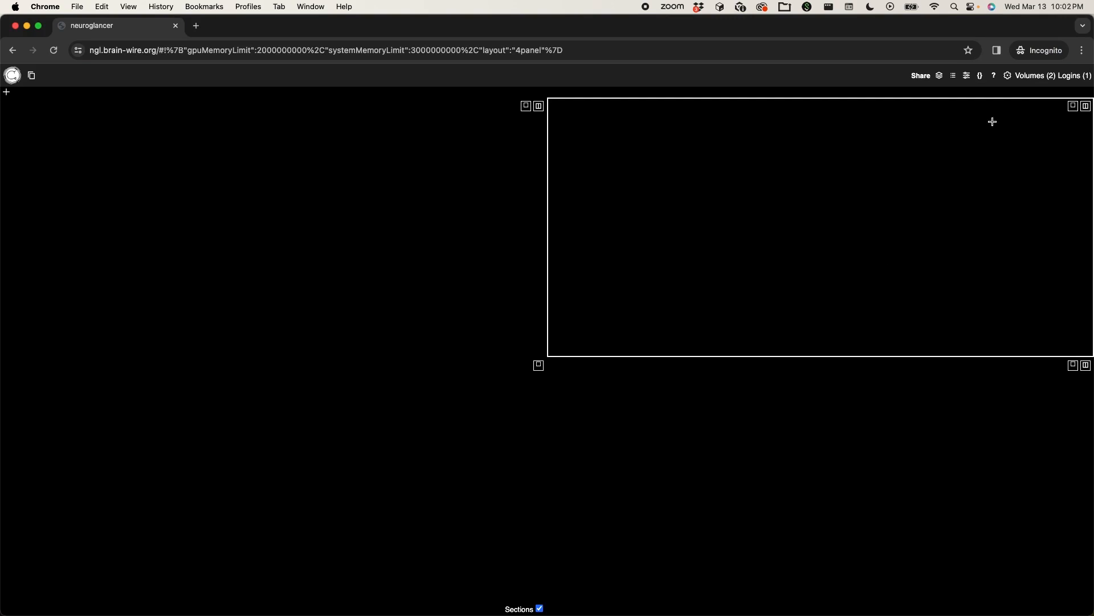
- Load the h01 volume with the h01 image source and the h01_c3_flat segmentation
click(1049, 78)
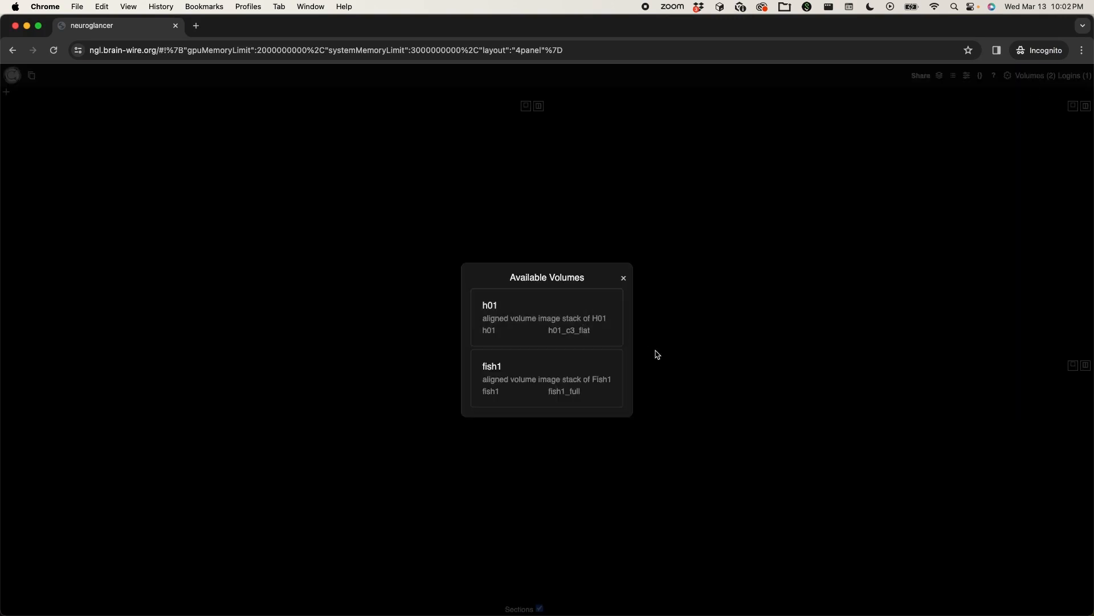
click(572, 315)
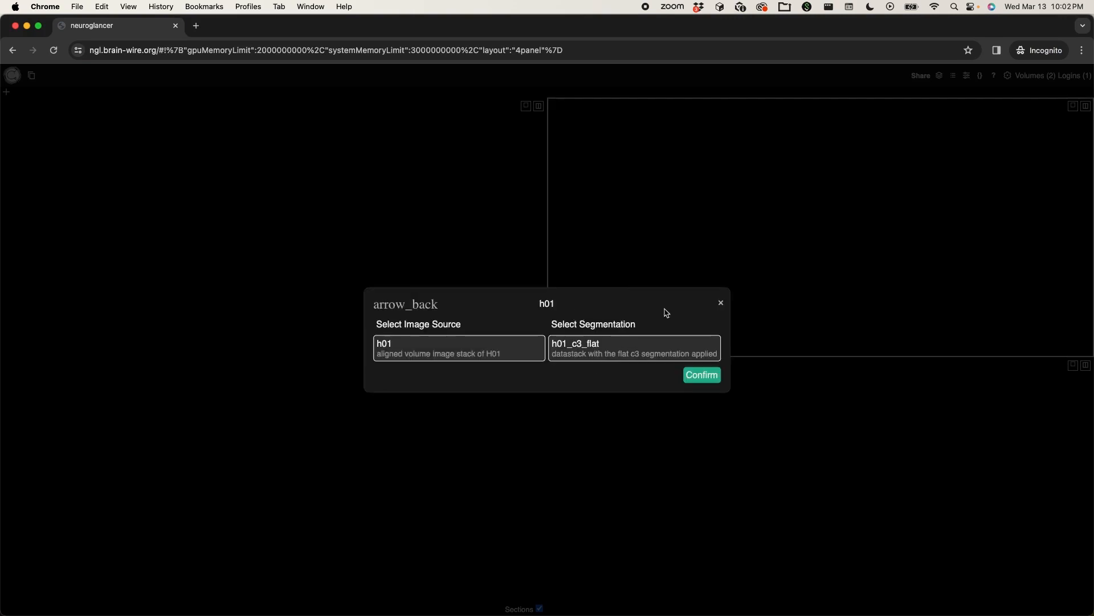
click(702, 376)
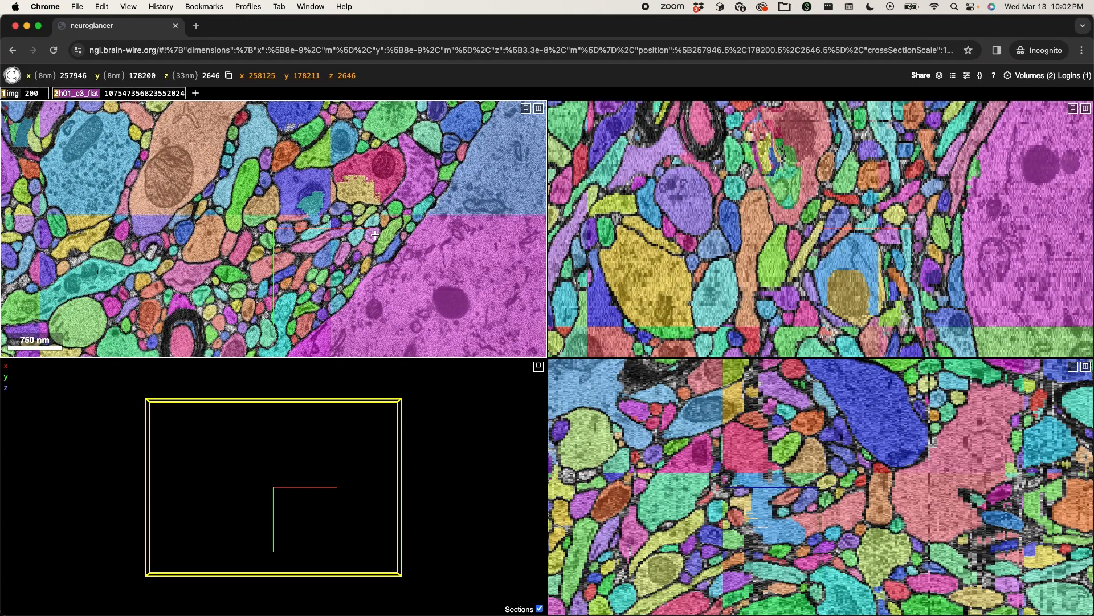
- Select the small elongated segment bordering the large cell body near x 250665, y 178809, z 2646 in the xy view
ctrl+scroll(411, 220, down, 10)
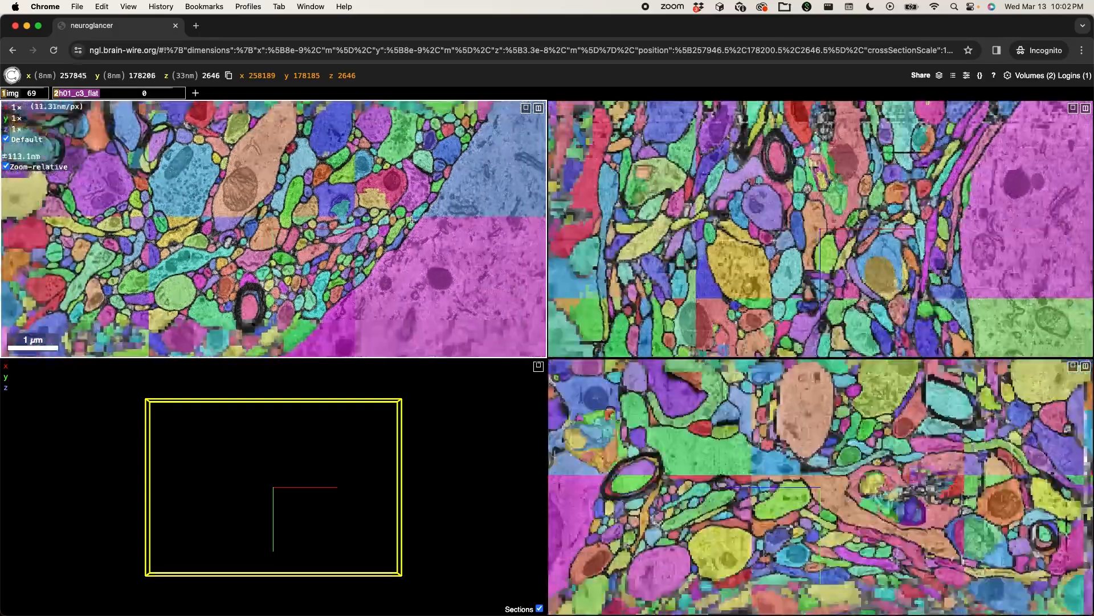
ctrl+scroll(411, 220, down, 5)
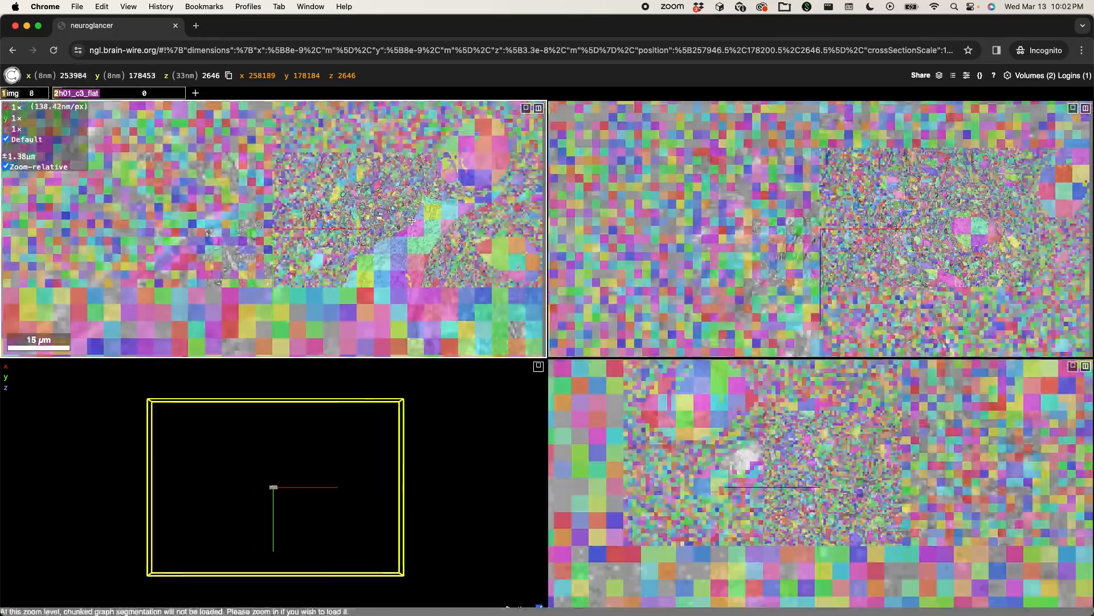
ctrl+scroll(311, 228, up, 4)
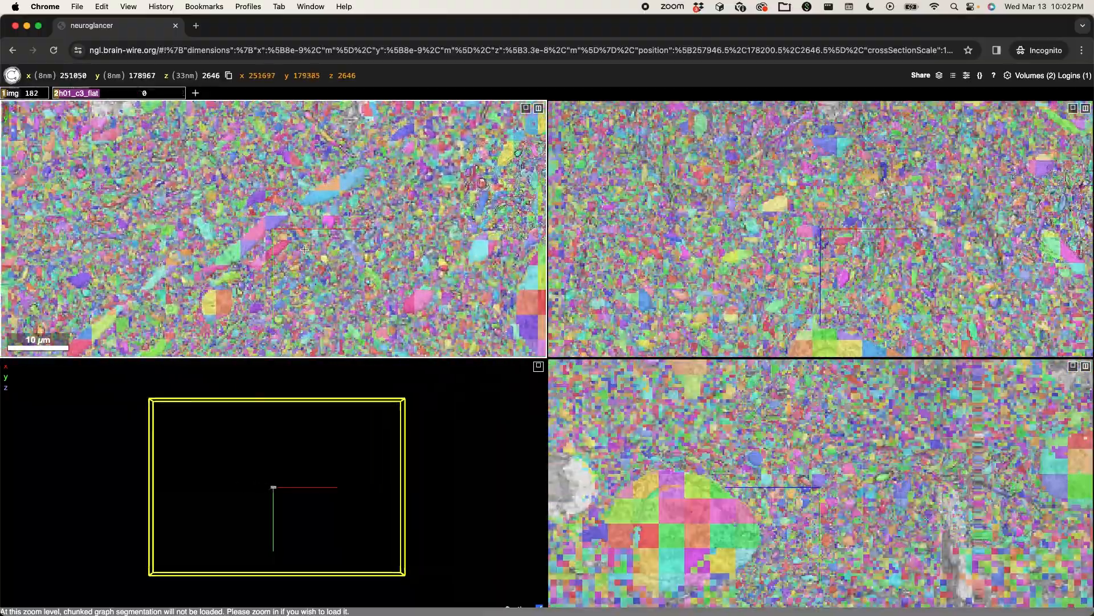
ctrl+scroll(404, 292, up, 5)
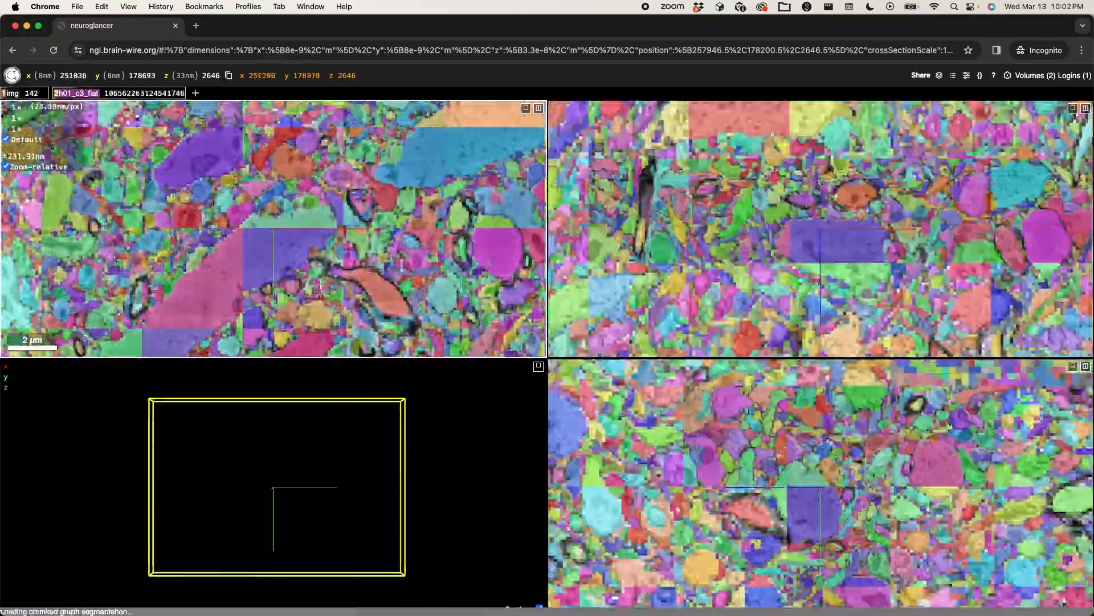
ctrl+scroll(309, 254, up, 3)
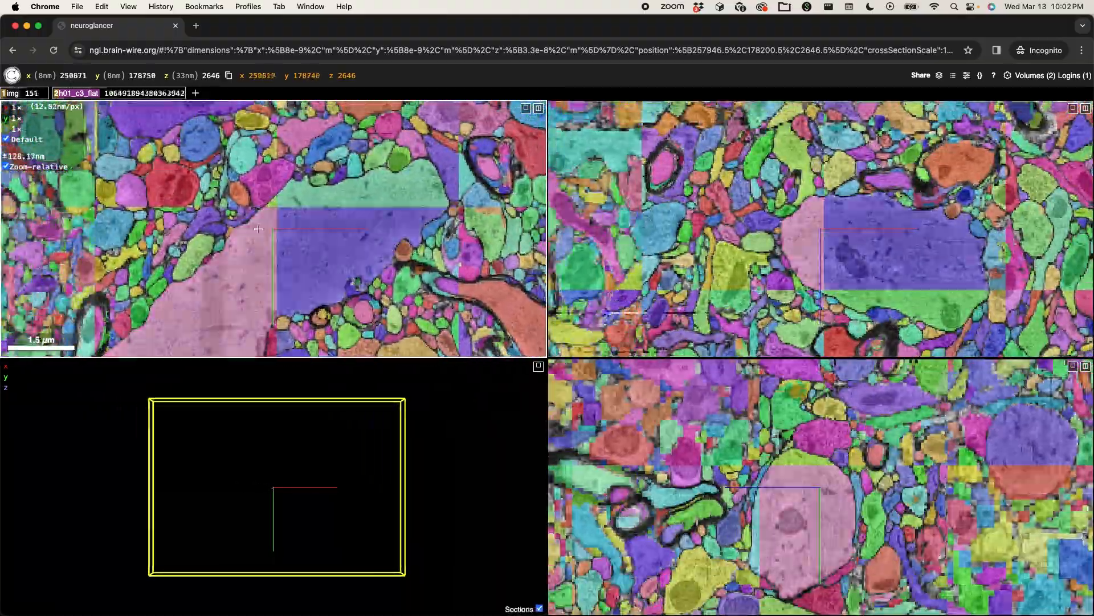
drag(199, 248, 348, 223)
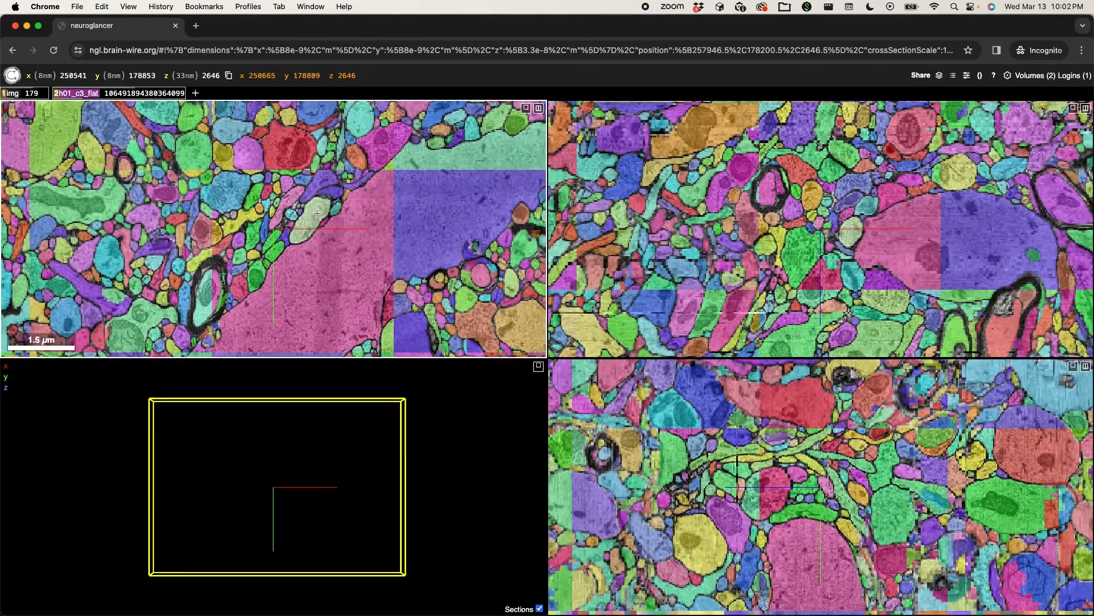
double_click(313, 217)
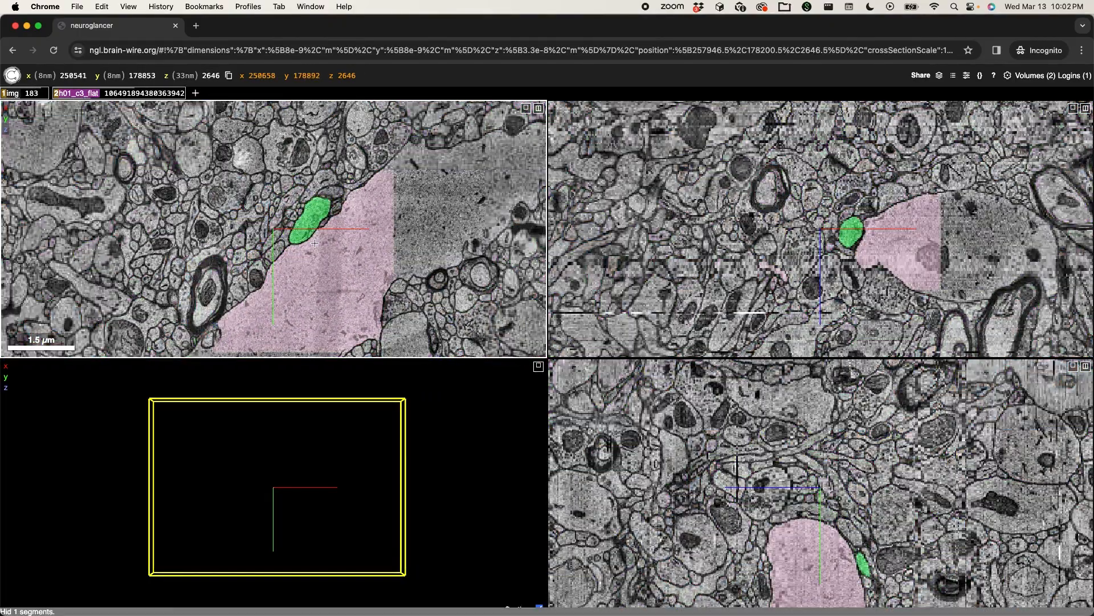
- Inspect the selected neurite's branches in the 3D view and hide the cross-section planes there
scroll(259, 494, up, 3)
scroll(259, 494, up, 3)
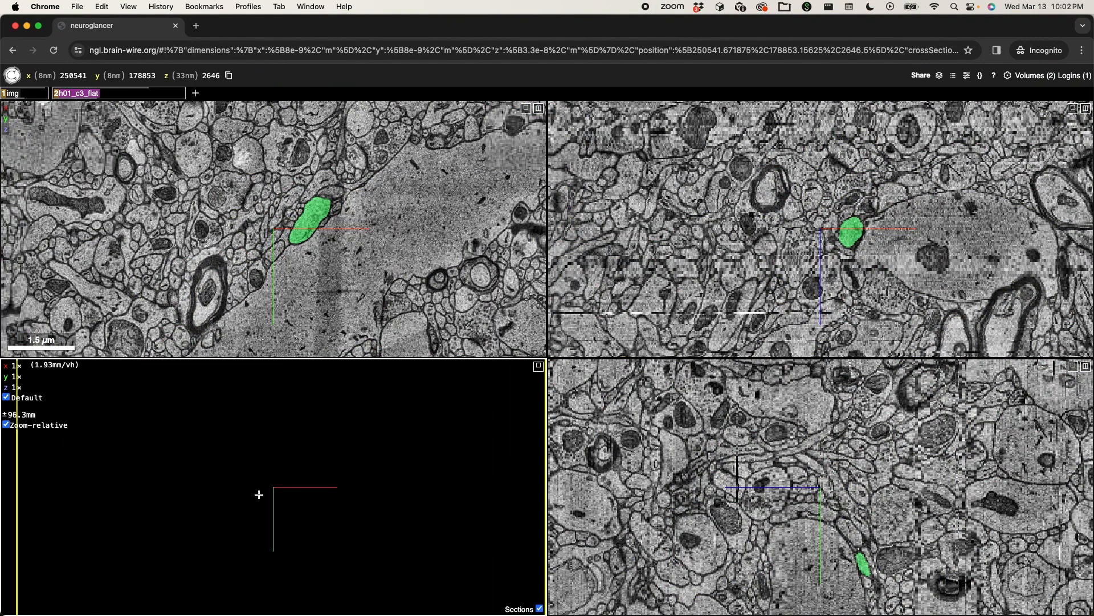
scroll(259, 494, up, 3)
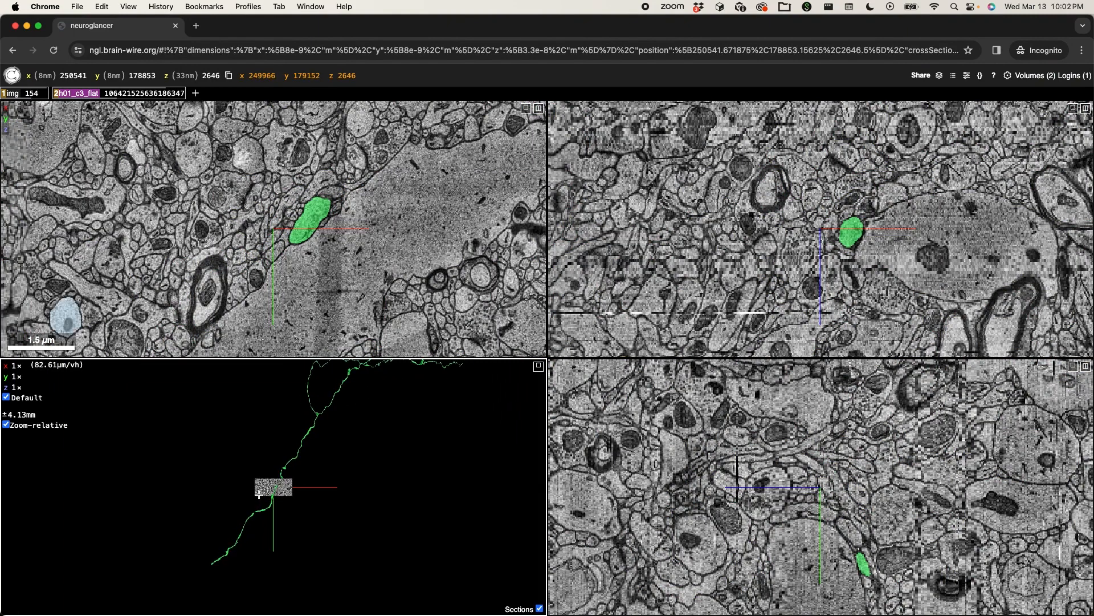
drag(259, 494, 407, 545)
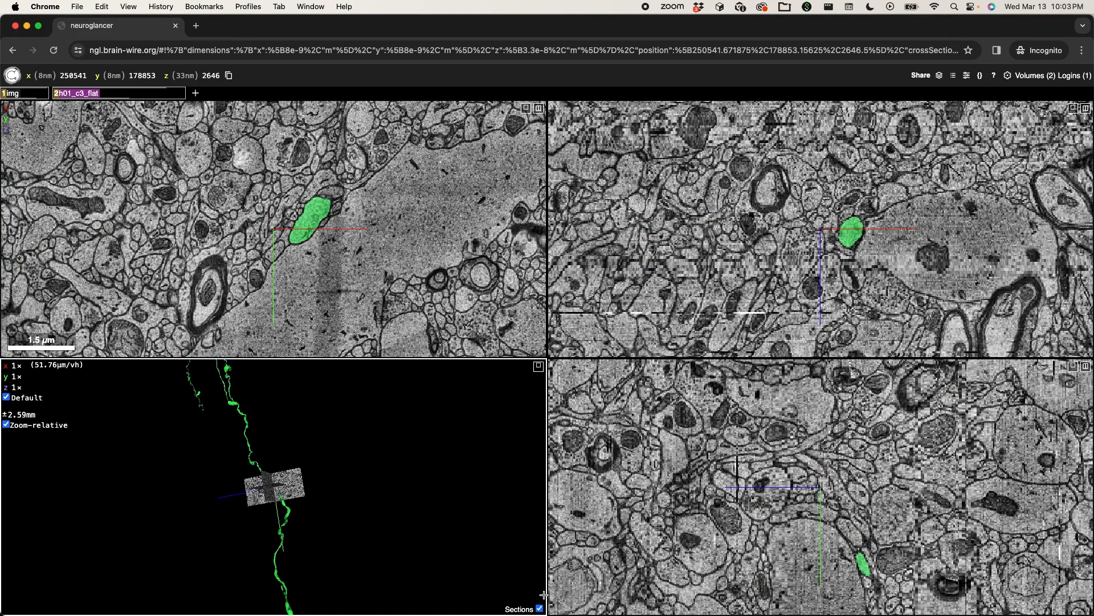
scroll(401, 427, down, 5)
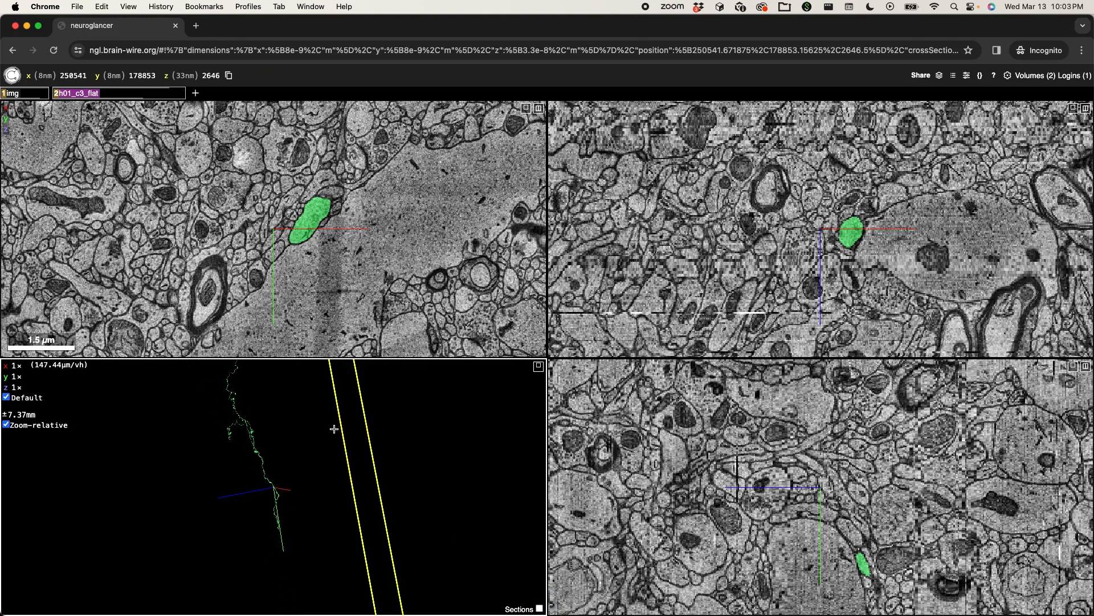
drag(264, 452, 375, 416)
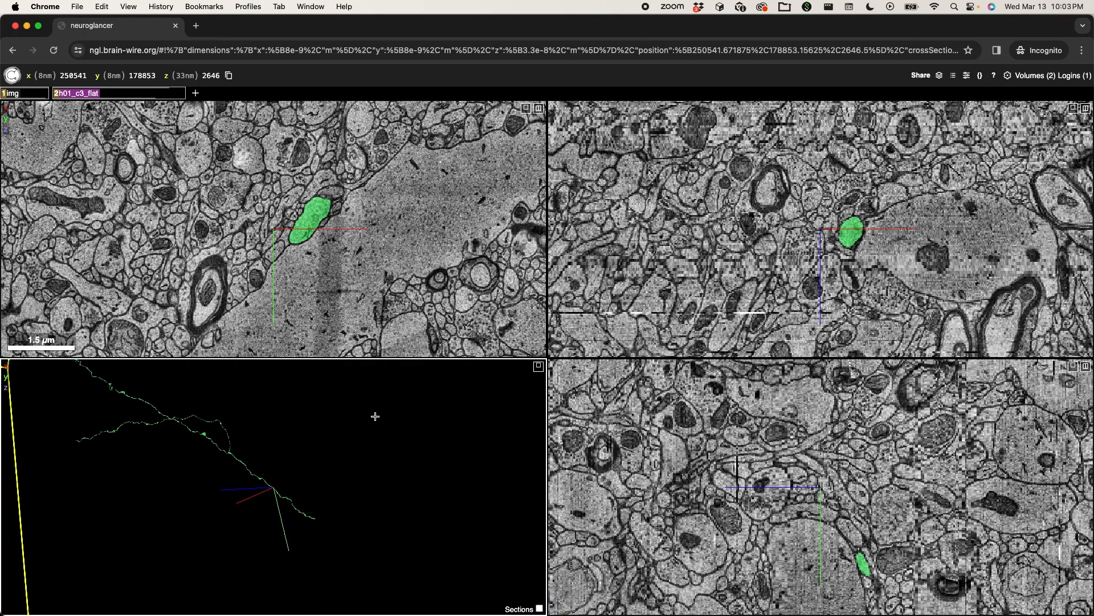
- Centre the views on the neurite's abrupt end and examine the image slices around z 2467 to 2482 for its continuation
right_click(314, 517)
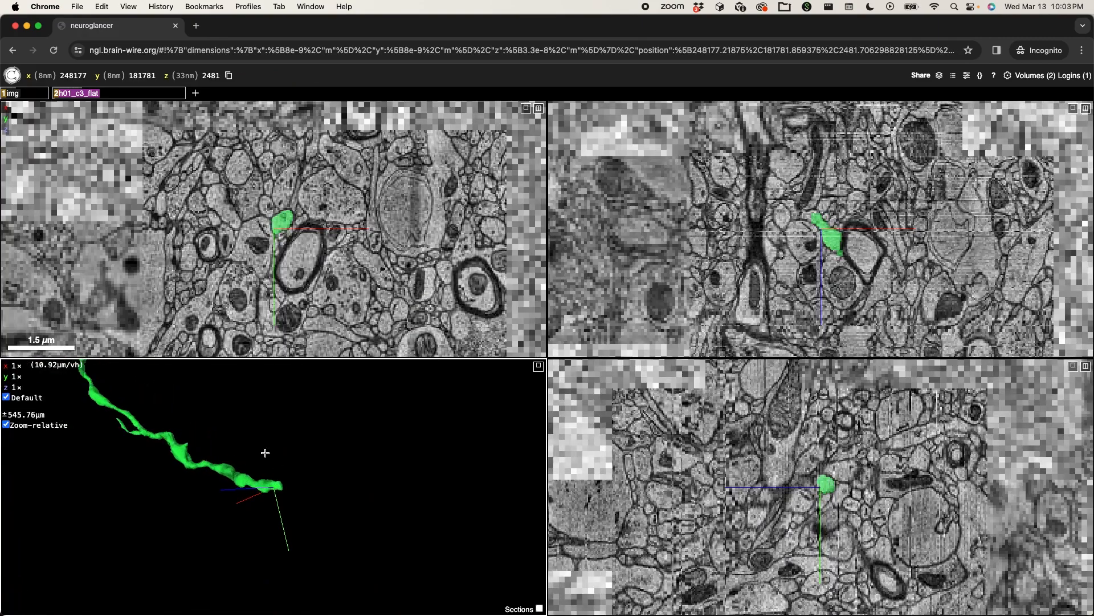
scroll(265, 452, up, 8)
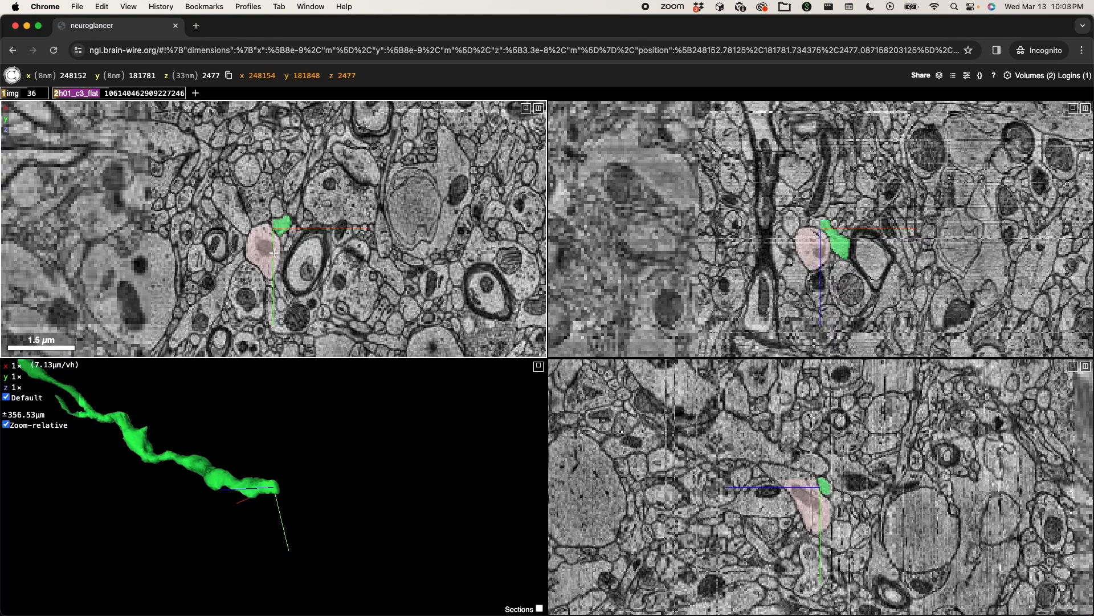
scroll(275, 257, up, 7)
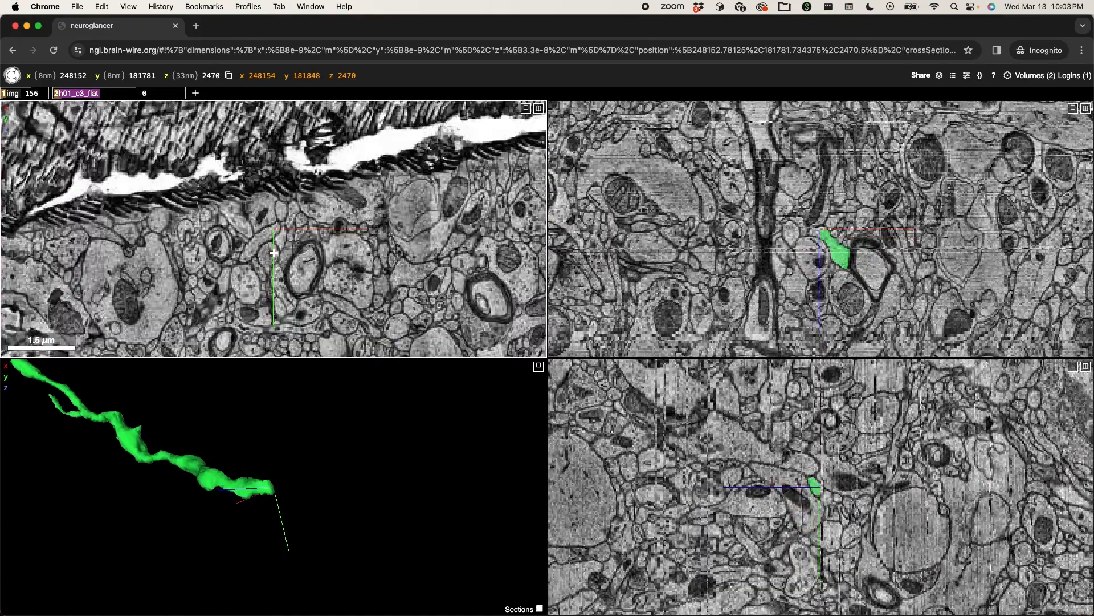
scroll(274, 253, down, 12)
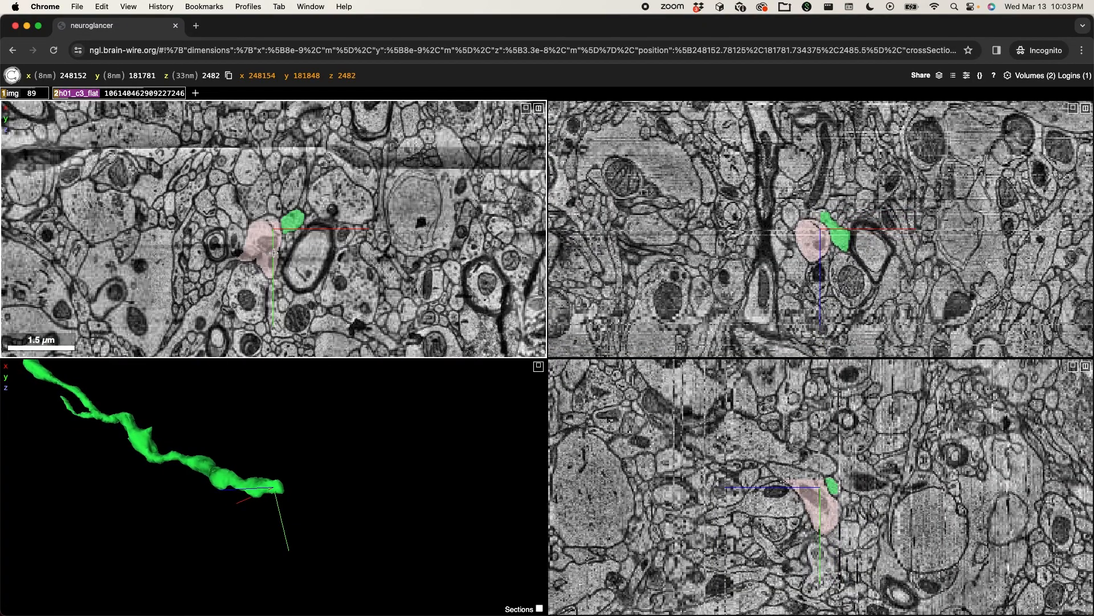
scroll(273, 253, up, 11)
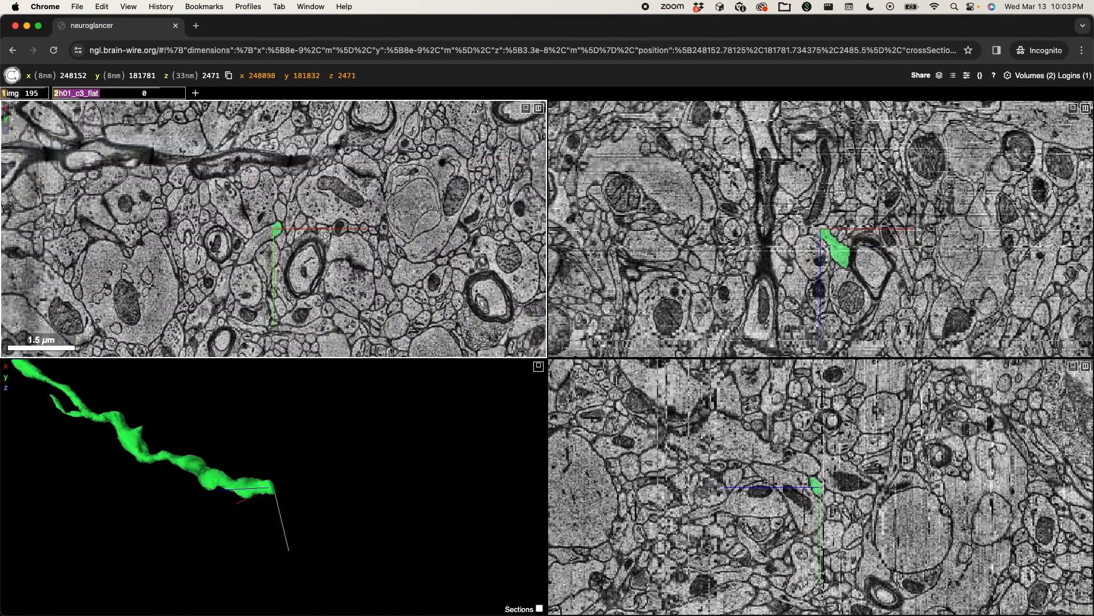
scroll(246, 259, up, 4)
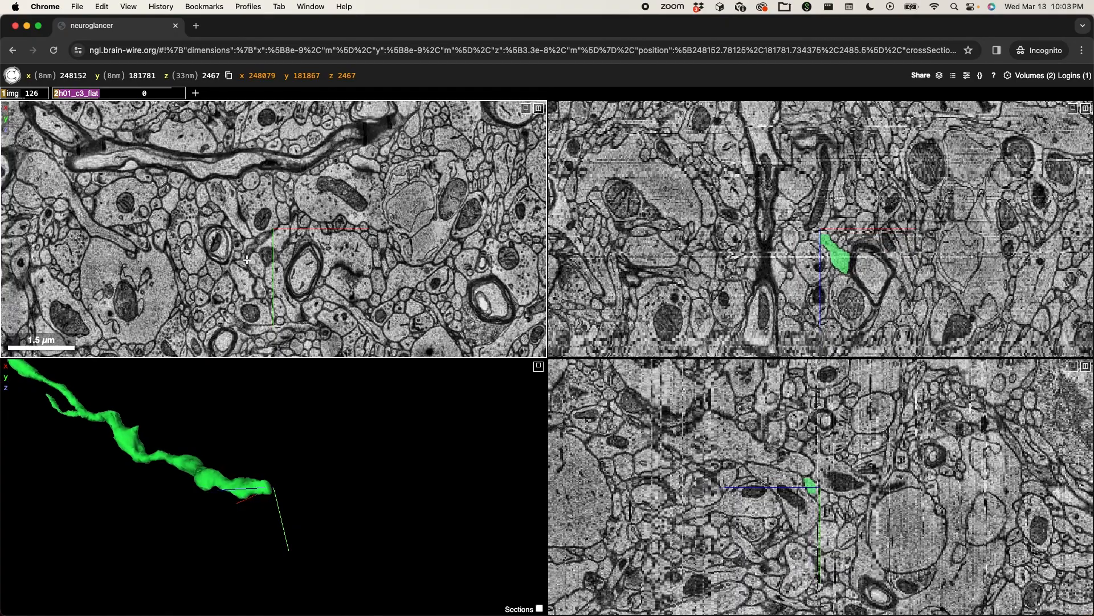
scroll(247, 260, down, 14)
scroll(247, 259, up, 12)
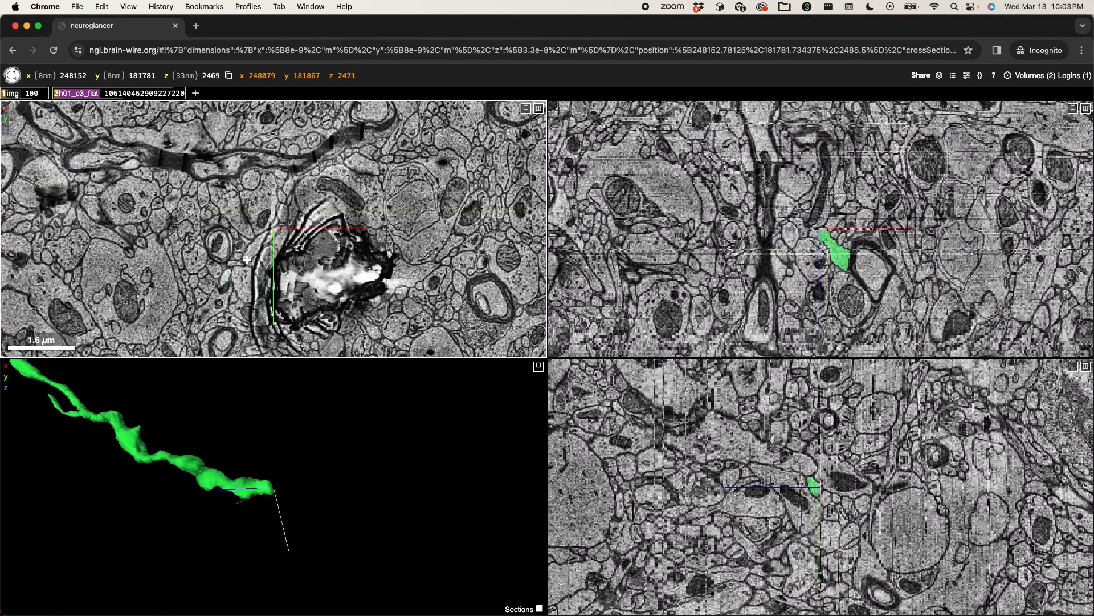
scroll(247, 259, down, 3)
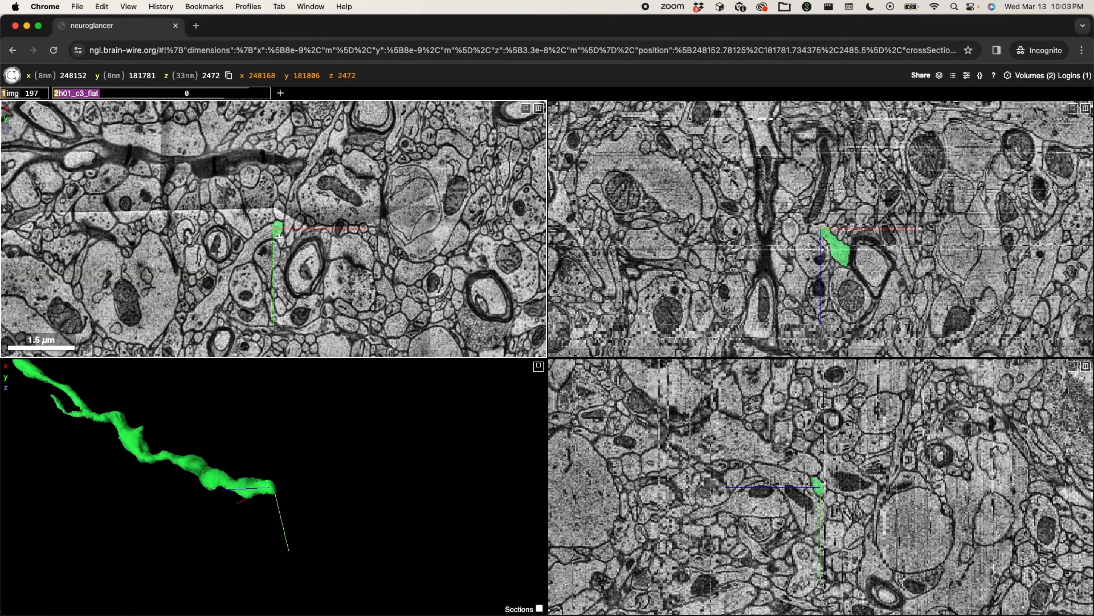
- Add the continuing neurite segment near x 248058, y 181829, z 2472 to the selection and inspect the gap between both pieces in 3D
ctrl+scroll(279, 248, up, 5)
ctrl+scroll(279, 248, up, 5)
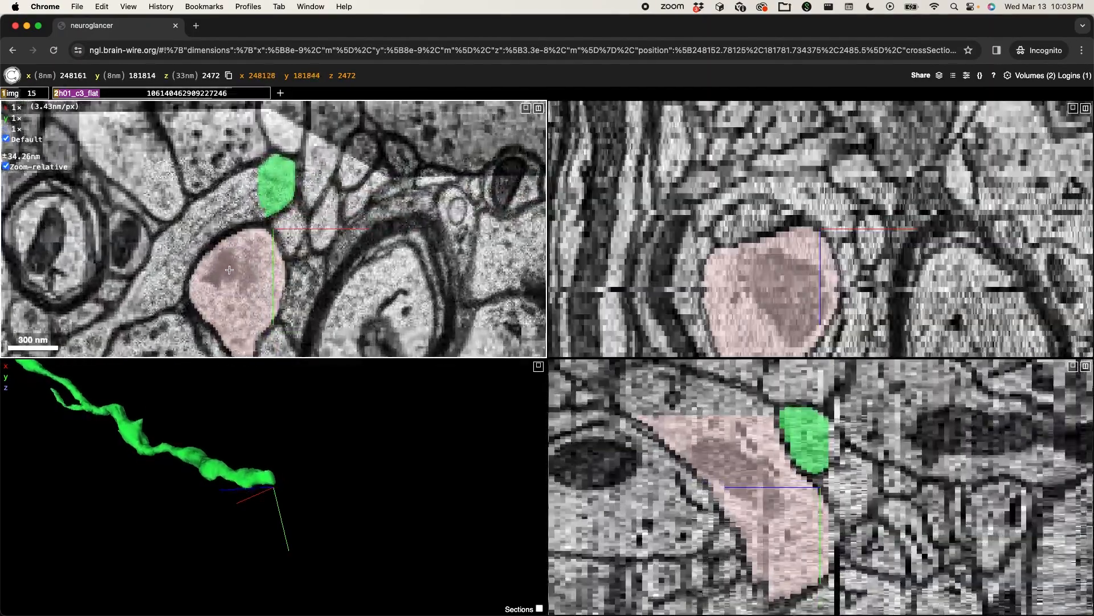
drag(278, 248, 410, 219)
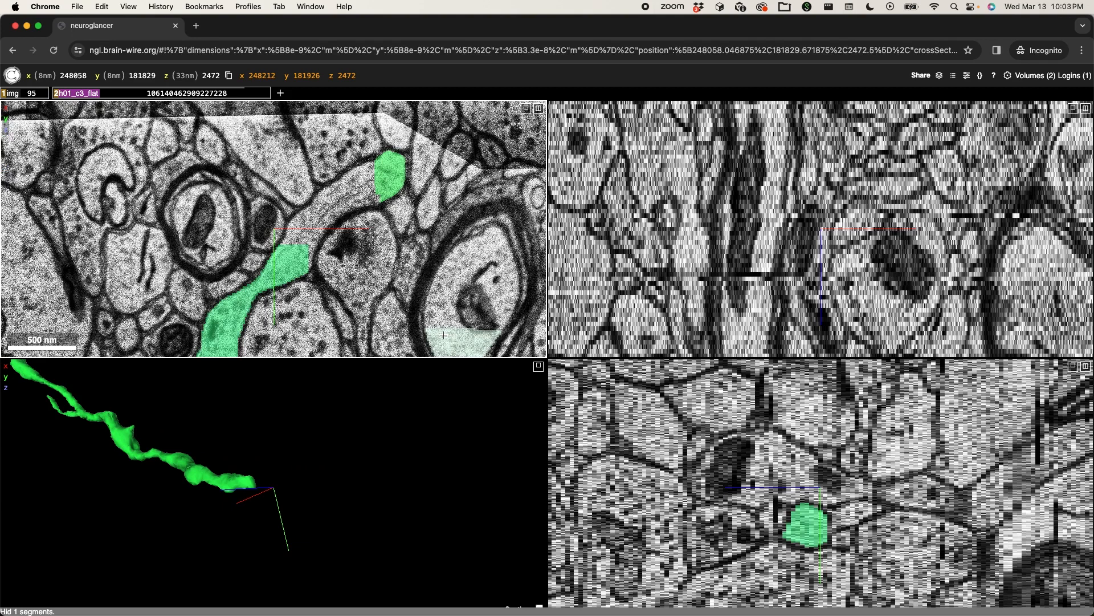
drag(234, 507, 388, 395)
scroll(388, 392, down, 5)
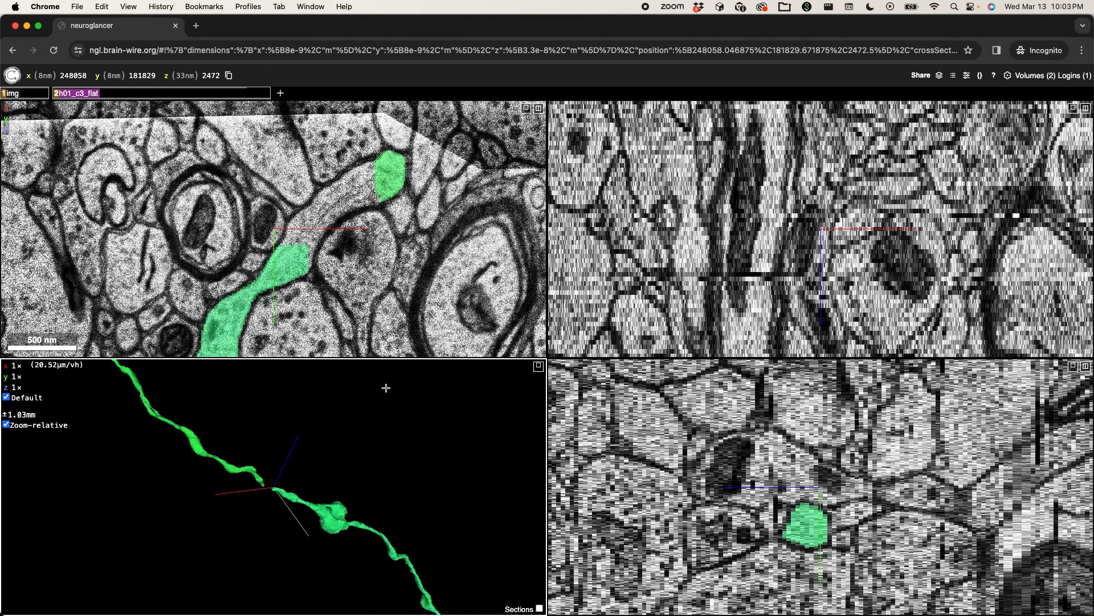
scroll(386, 388, up, 6)
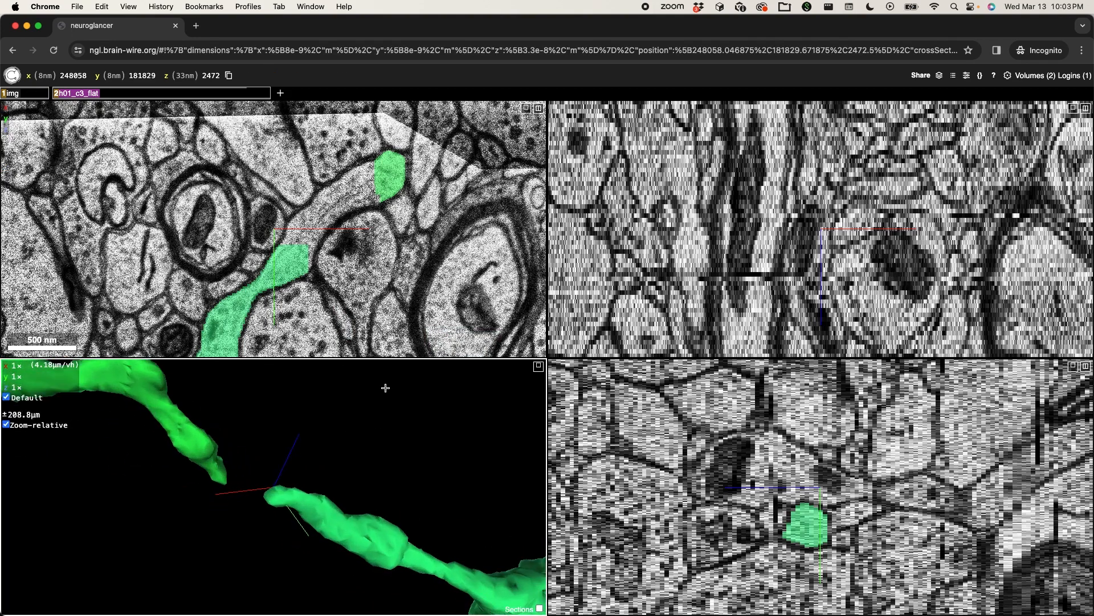
- Recolour the selected segments so the two neurite pieces differ, and inspect the gap between them in 3D from several angles and zoom levels
drag(349, 460, 263, 471)
key(l)
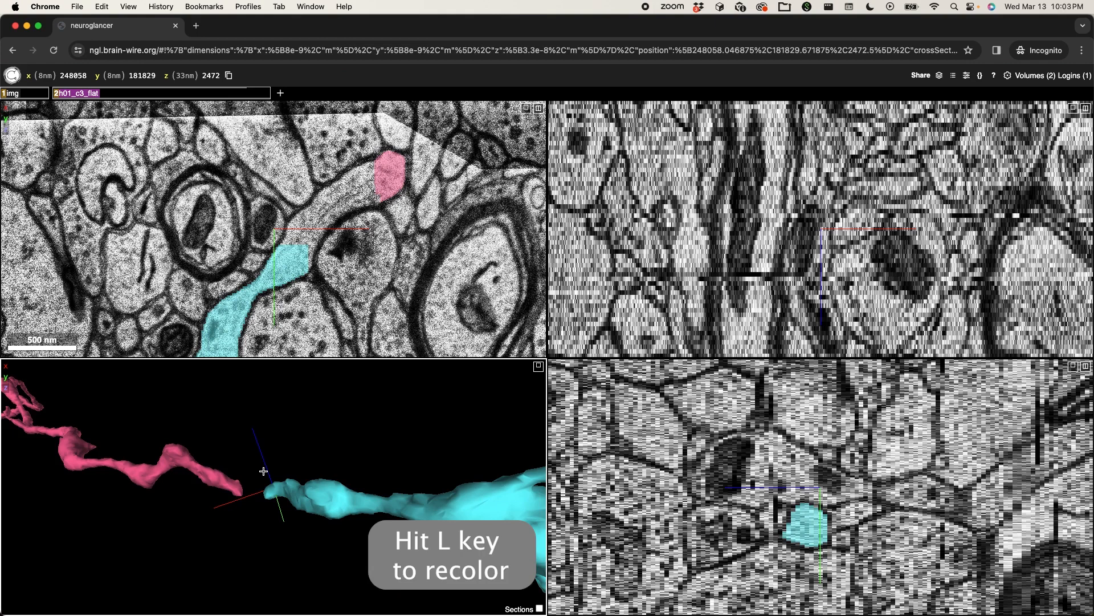
drag(263, 471, 383, 446)
ctrl+scroll(383, 446, down, 5)
ctrl+scroll(383, 446, up, 6)
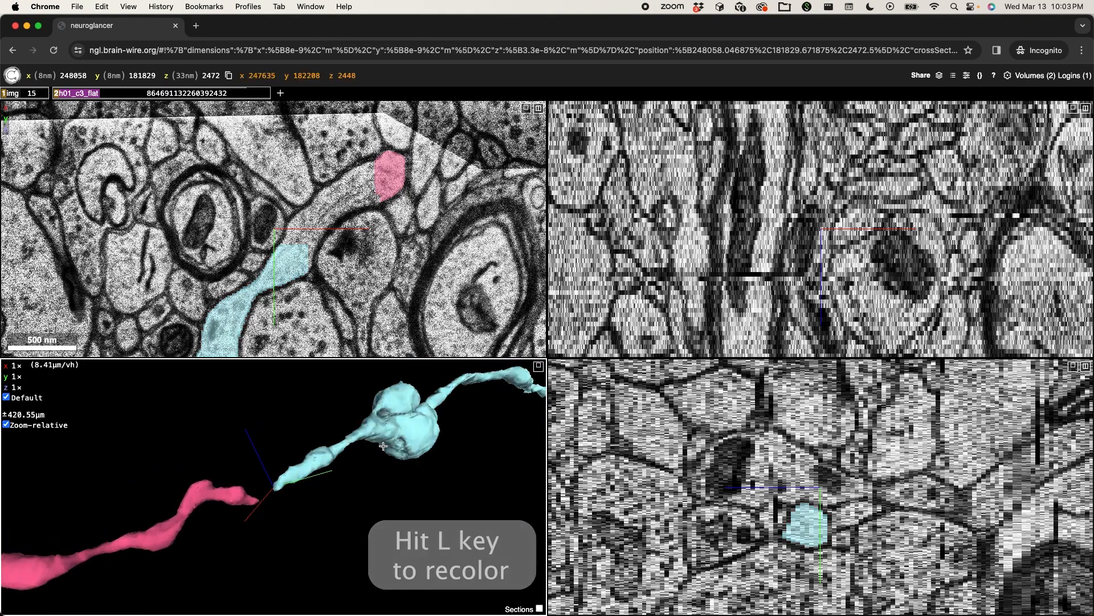
ctrl+scroll(383, 446, up, 1)
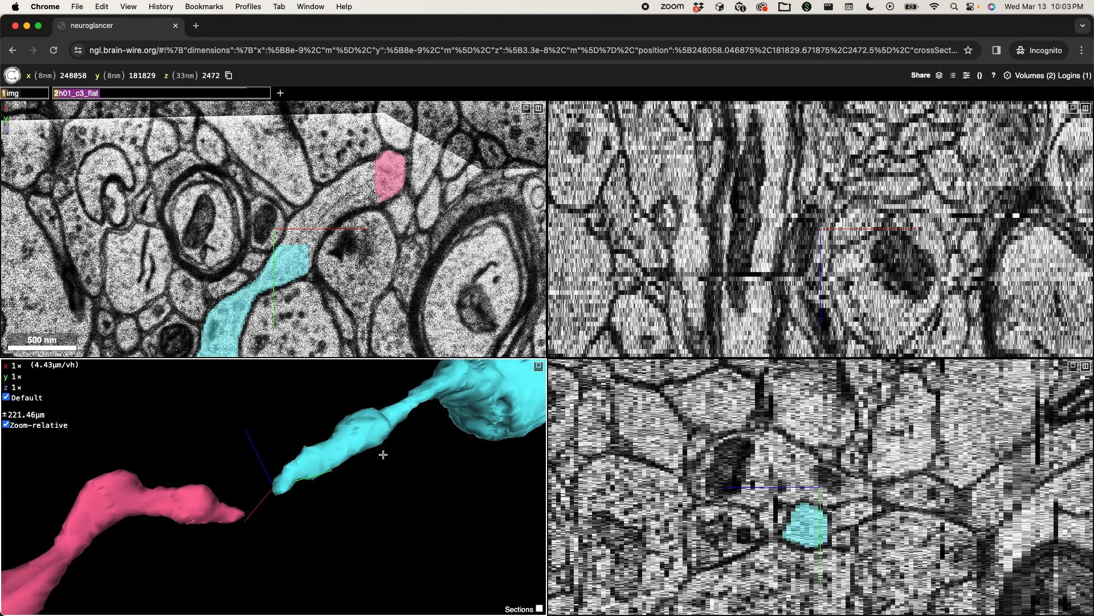
ctrl+scroll(383, 455, down, 3)
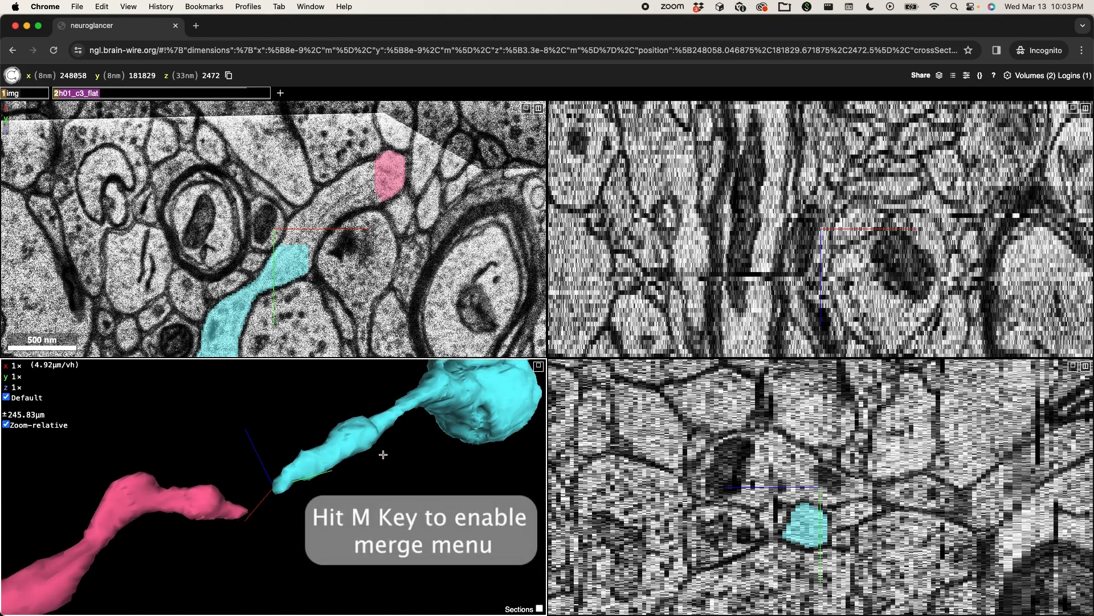
- Turn on segment merging and try to place a merge point on the pink neurite's tip in the 3D view
key(m)
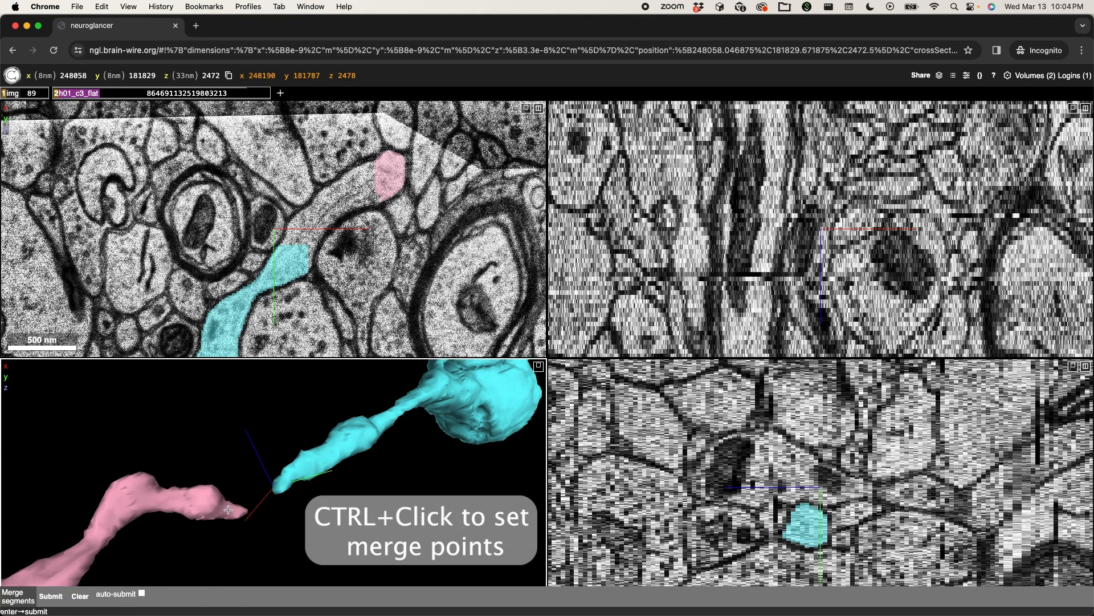
ctrl+click(242, 509)
ctrl+click(232, 511)
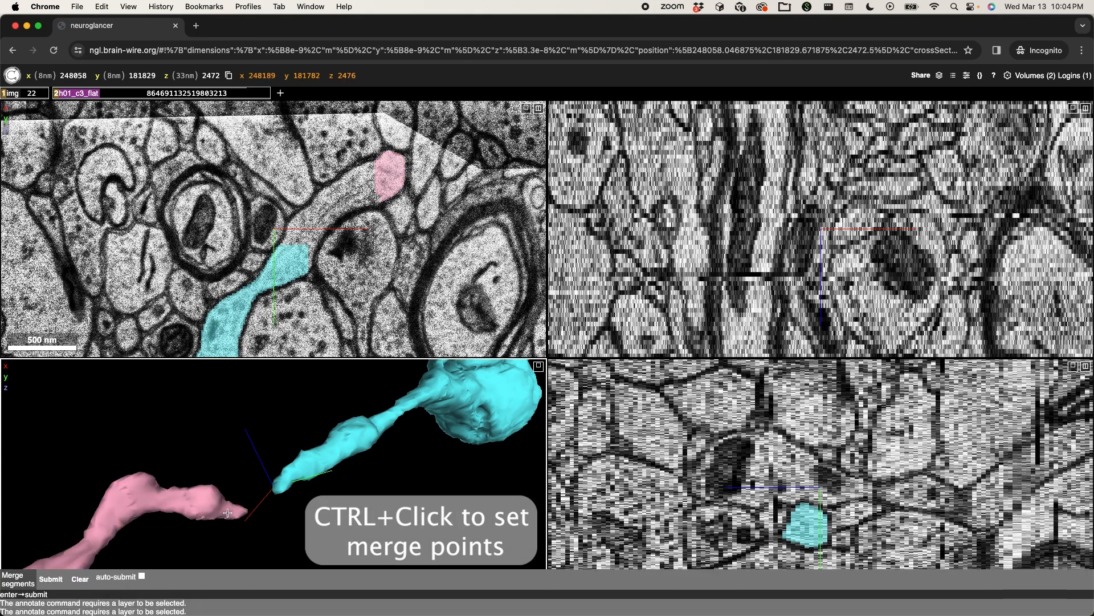
ctrl+click(222, 511)
ctrl+click(224, 510)
ctrl+click(226, 509)
ctrl+click(226, 509)
ctrl+click(225, 509)
ctrl+click(225, 509)
ctrl+click(226, 509)
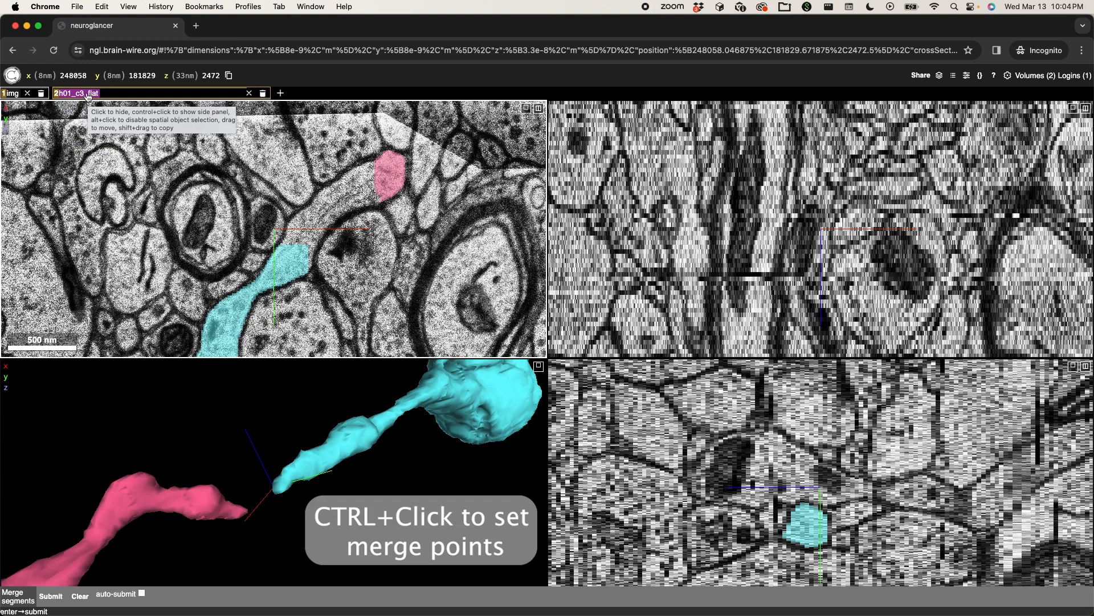
- Show the h01_c3_flat layer's side panel and place a merge line from the pink neurite's tip to the facing cyan neurite's tip
ctrl+click(88, 97)
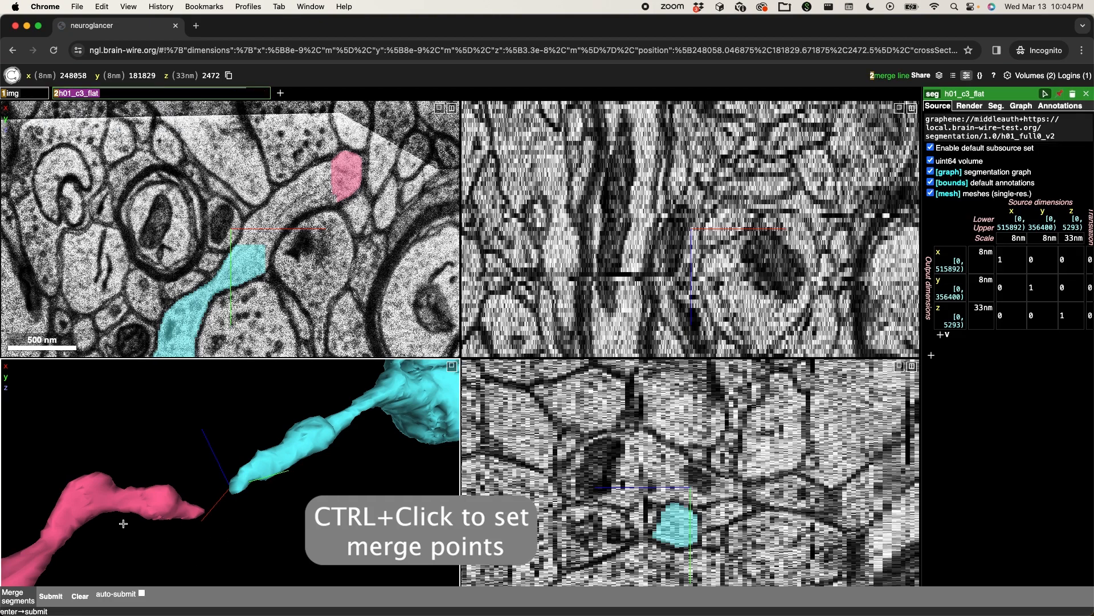
ctrl+click(187, 511)
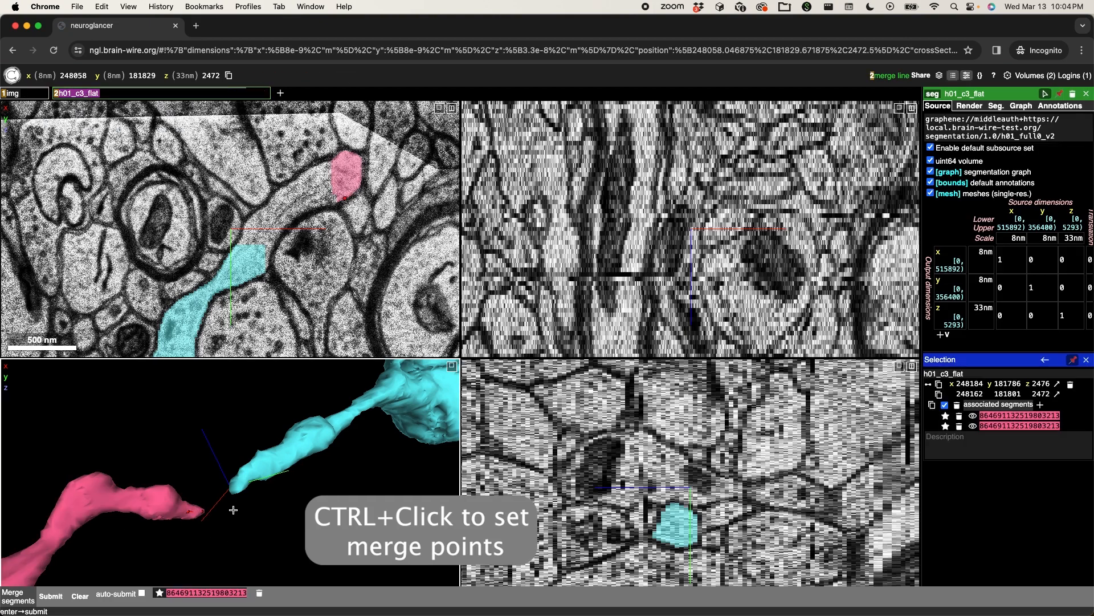
ctrl+click(237, 484)
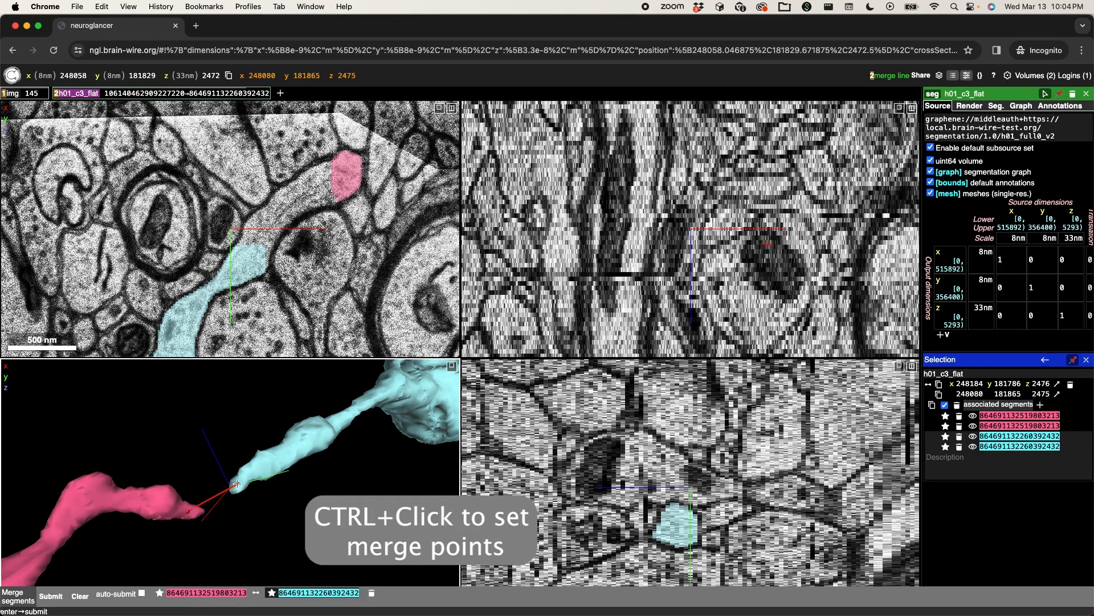
- Follow the cyan neurite to its far end and centre the views there near x 243588, y 186954, z 2032
scroll(240, 498, down, 5)
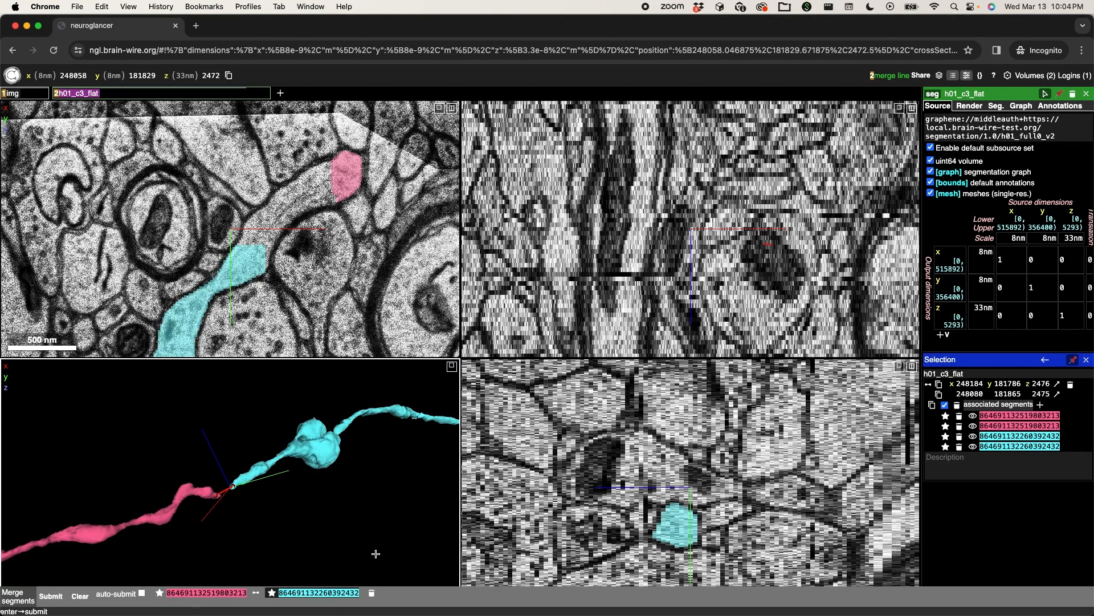
scroll(392, 424, down, 10)
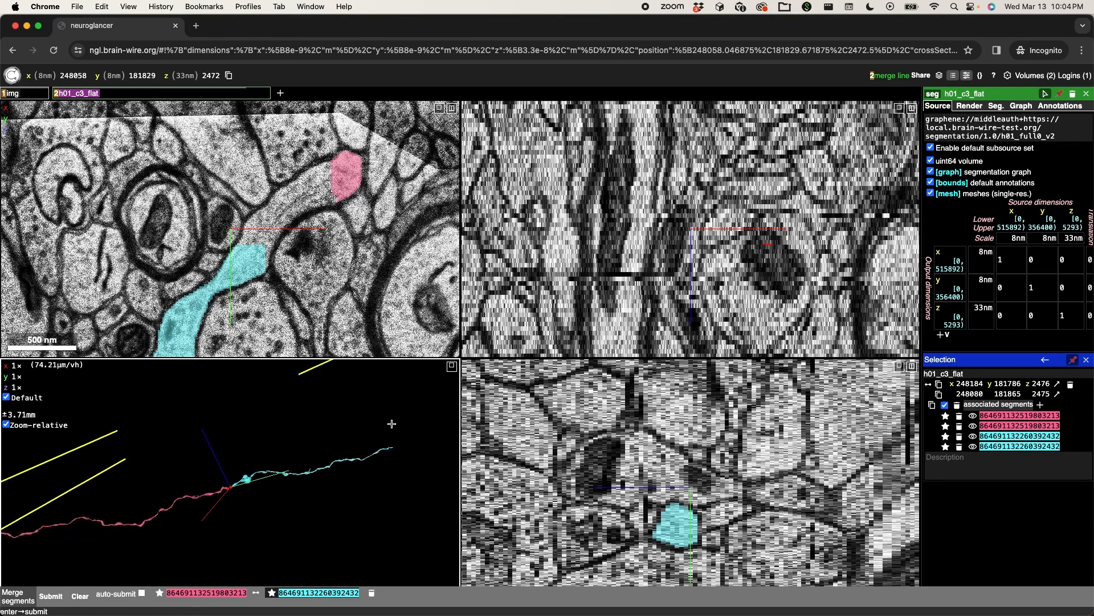
scroll(391, 423, up, 3)
scroll(390, 418, up, 2)
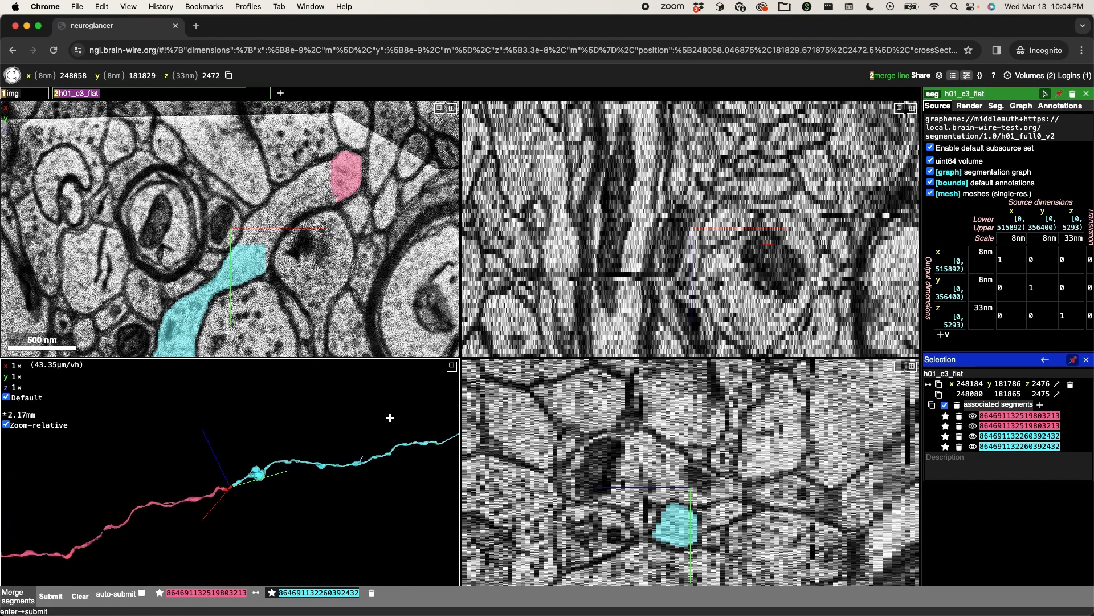
right_click(455, 432)
scroll(241, 489, up, 7)
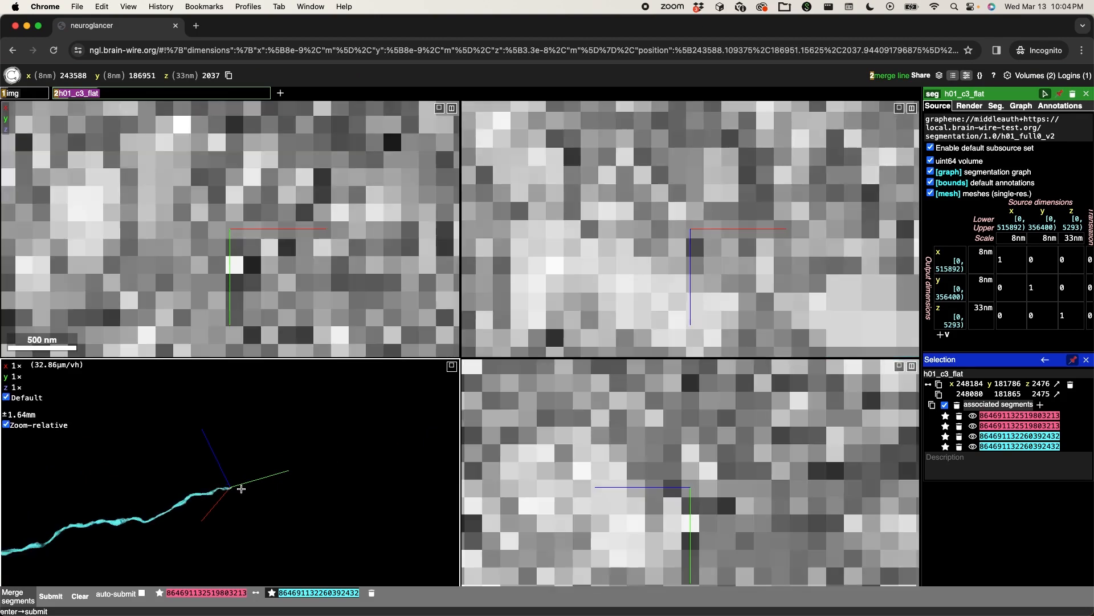
scroll(248, 493, up, 17)
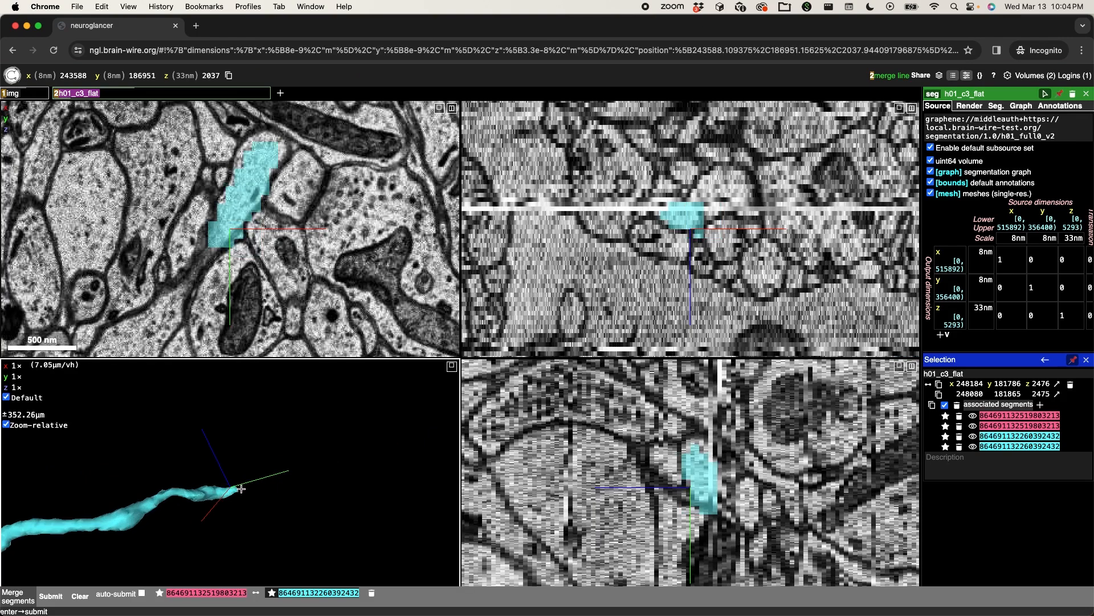
drag(256, 496, 195, 423)
drag(264, 518, 234, 516)
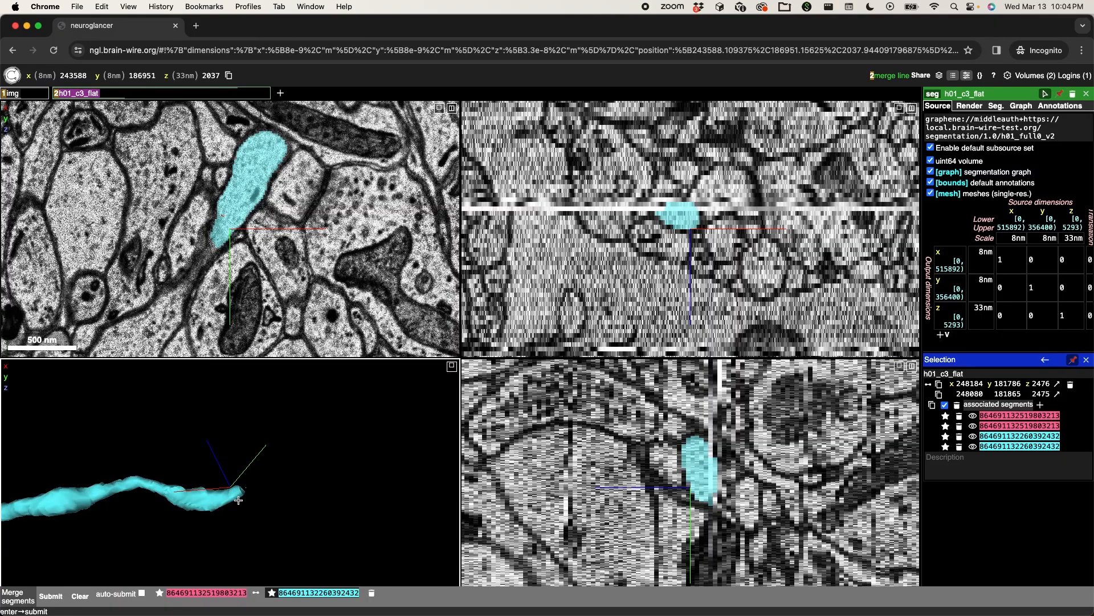
right_click(237, 494)
- Browse the image slices around the cyan end and add its continuing segment near x 243549, y 187002, z 2034 to the selection
scroll(221, 233, down, 1)
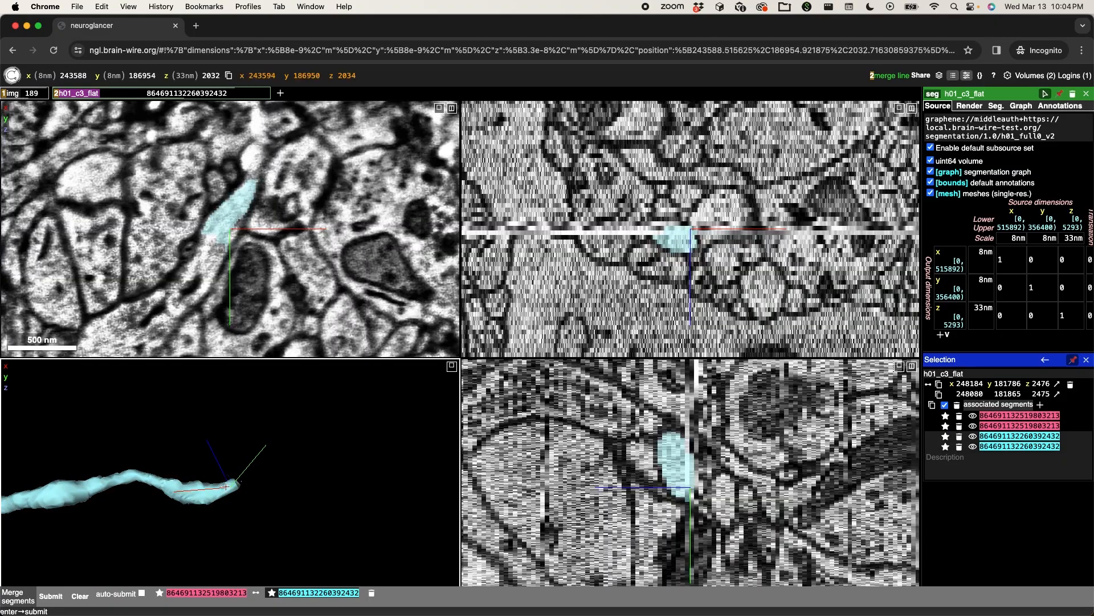
scroll(217, 324, up, 9)
scroll(216, 324, down, 10)
scroll(217, 324, up, 2)
scroll(216, 324, up, 4)
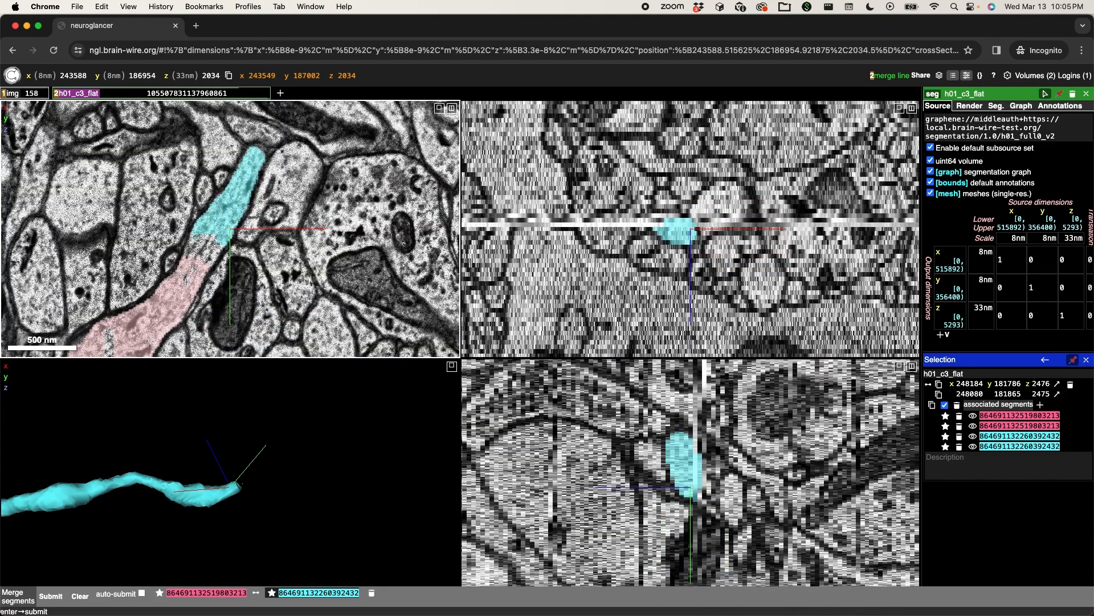
double_click(186, 281)
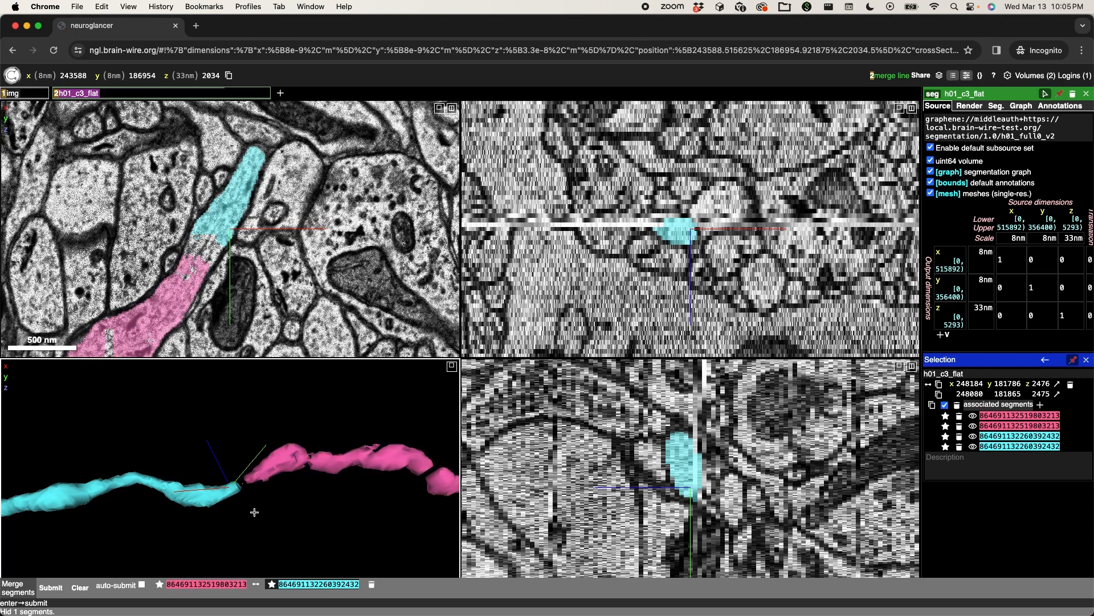
- Place a second merge line from the cyan neurite's far end near x 243594, y 186950, z 2033 to the adjacent magenta segment's tip
drag(271, 489, 213, 497)
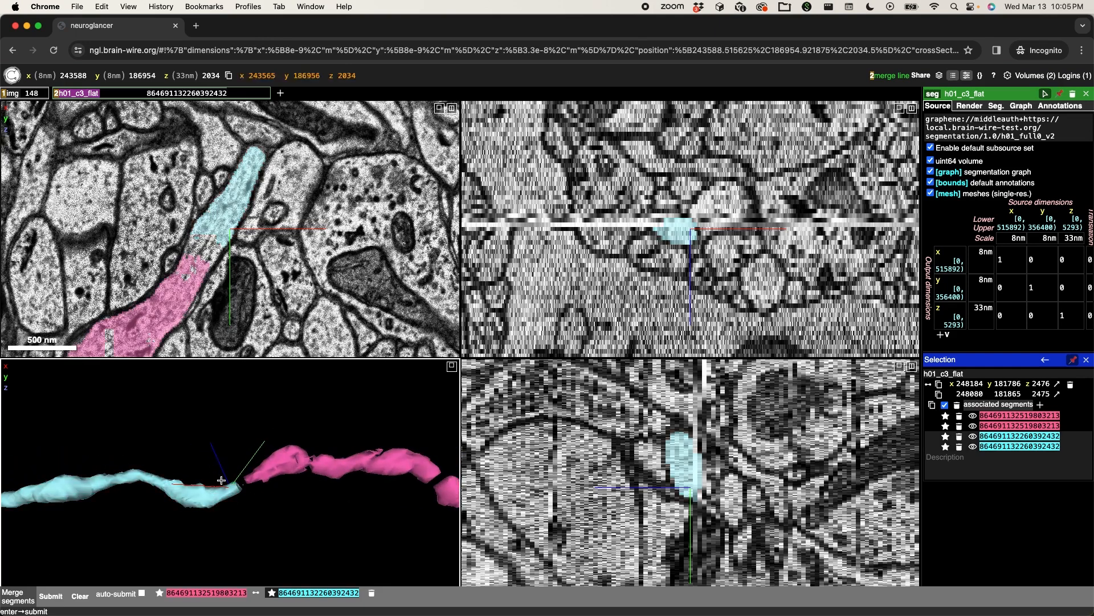
ctrl+click(227, 489)
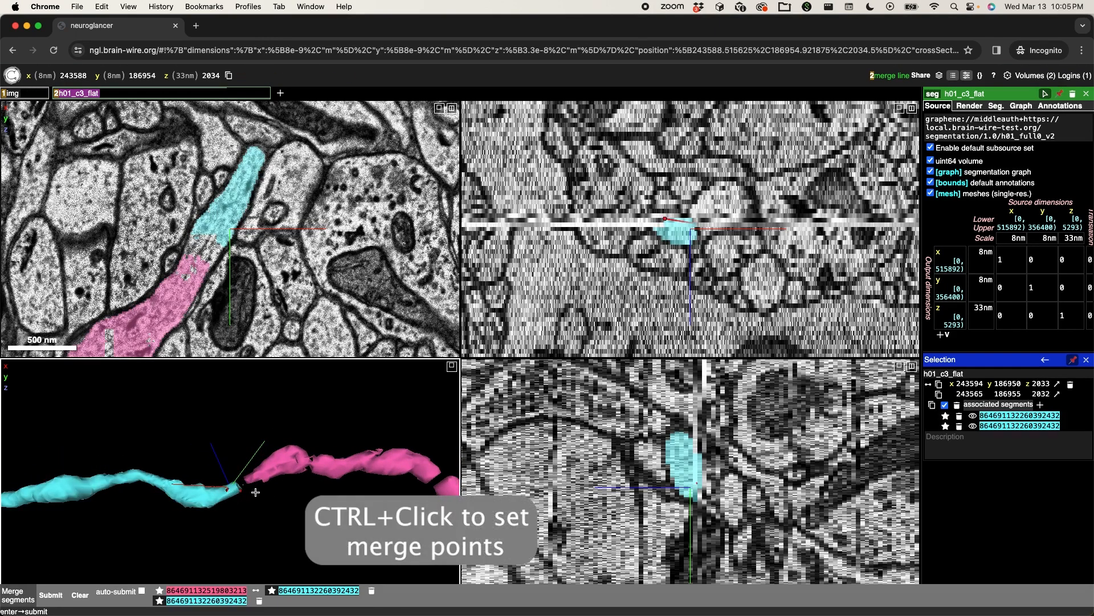
ctrl+click(261, 473)
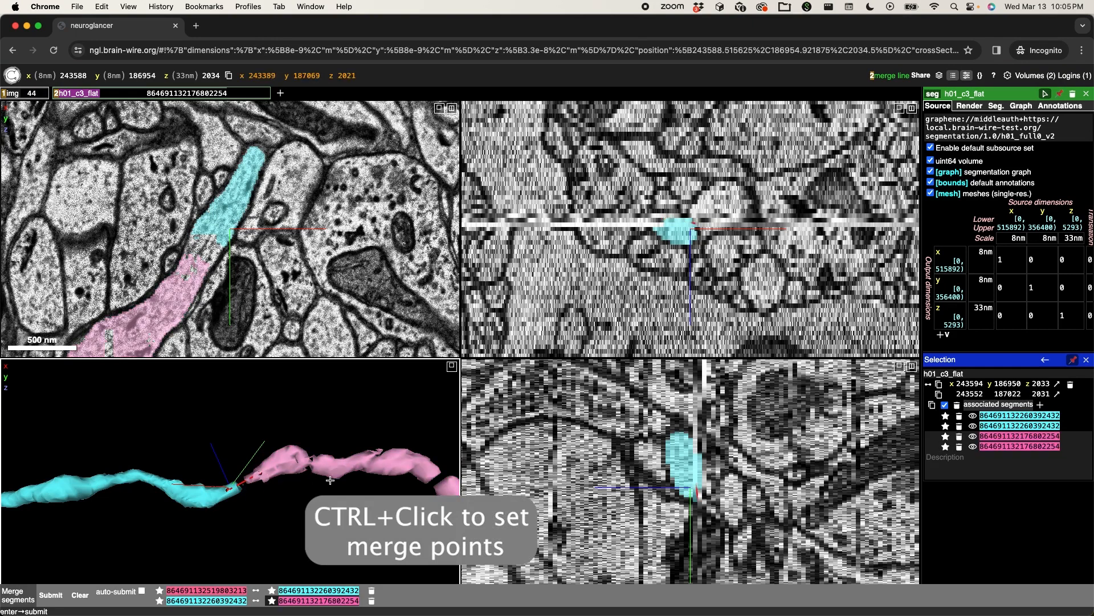
- Centre the views on the magenta neurite's far end near x 240519, y 188439 and examine slices z 1897 to 1909 for its continuation
scroll(332, 481, down, 10)
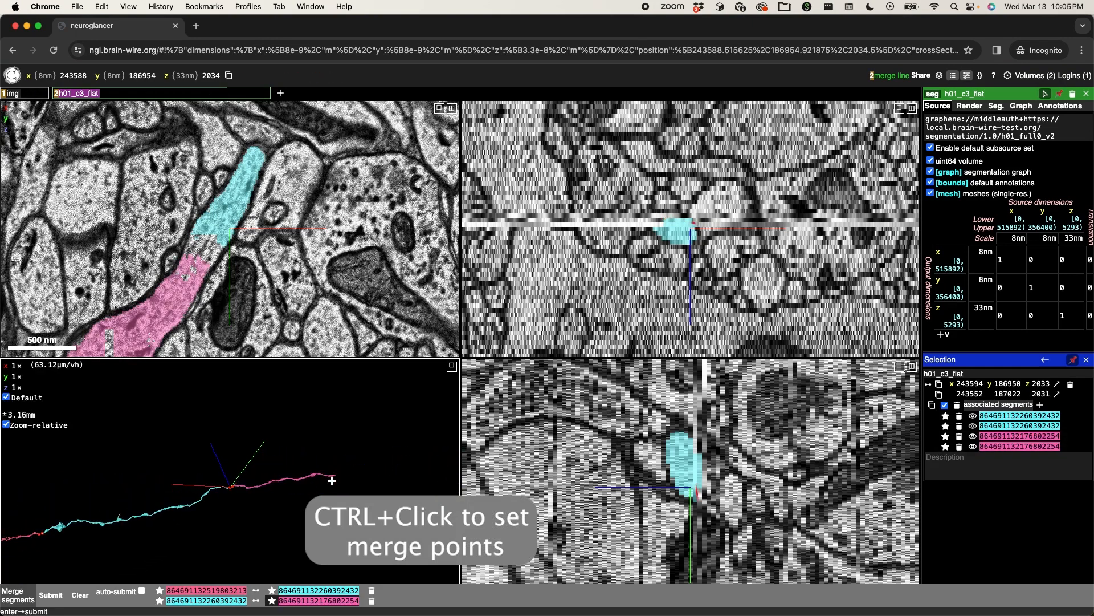
right_click(339, 477)
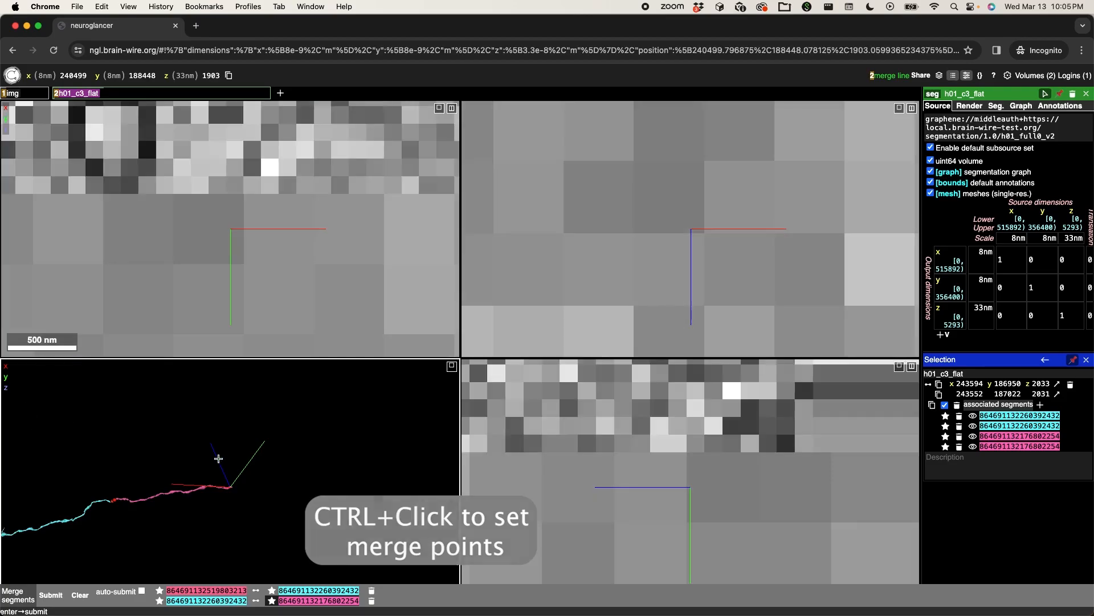
scroll(219, 459, up, 5)
scroll(218, 458, up, 5)
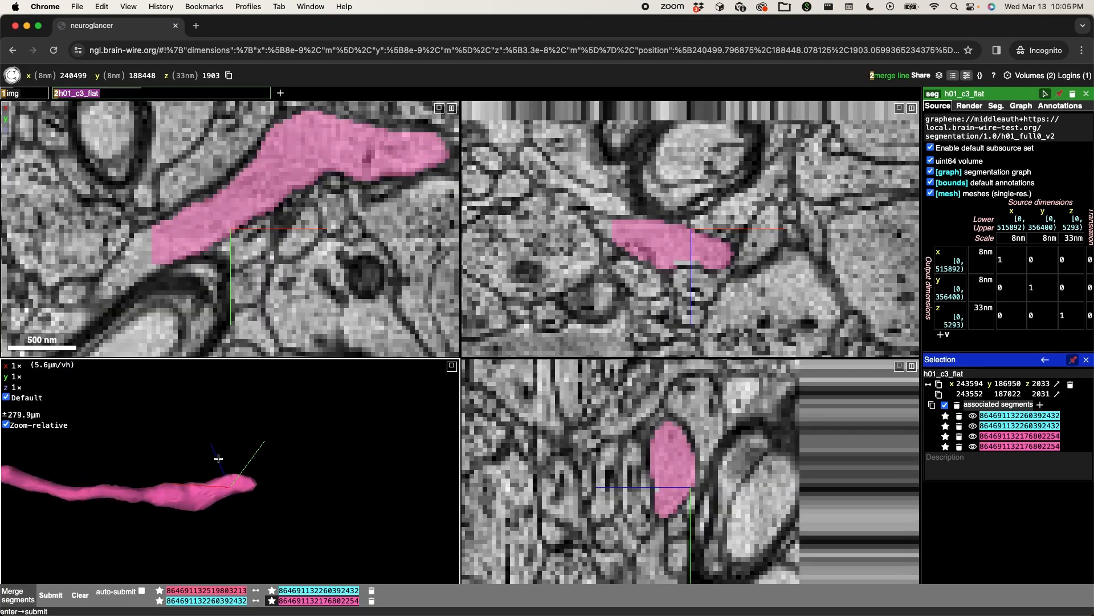
ctrl+scroll(131, 271, down, 2)
scroll(131, 271, up, 5)
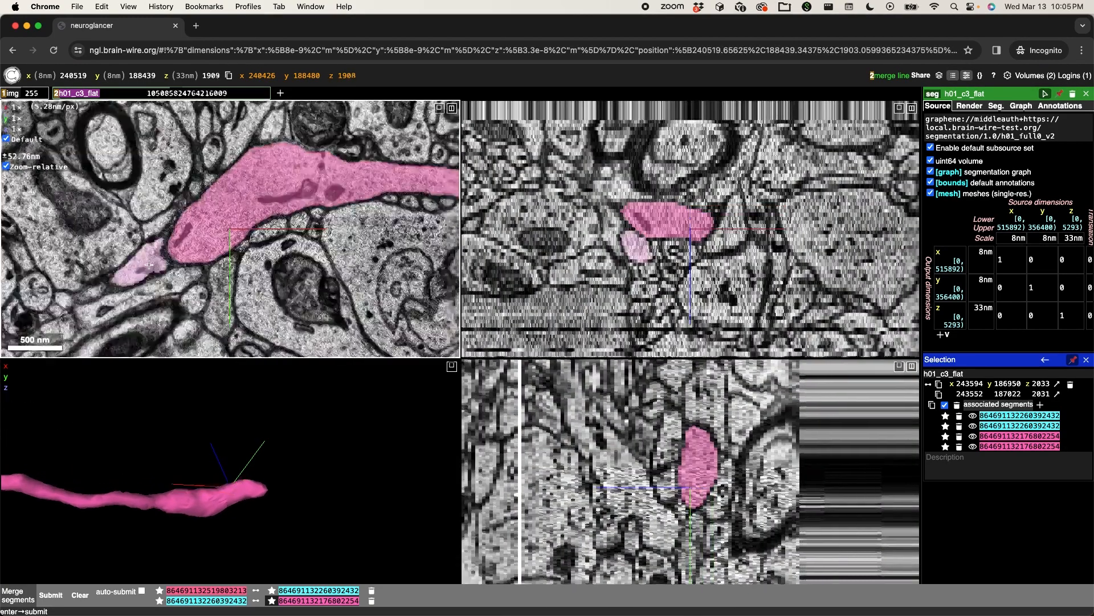
scroll(140, 268, down, 7)
scroll(149, 265, up, 4)
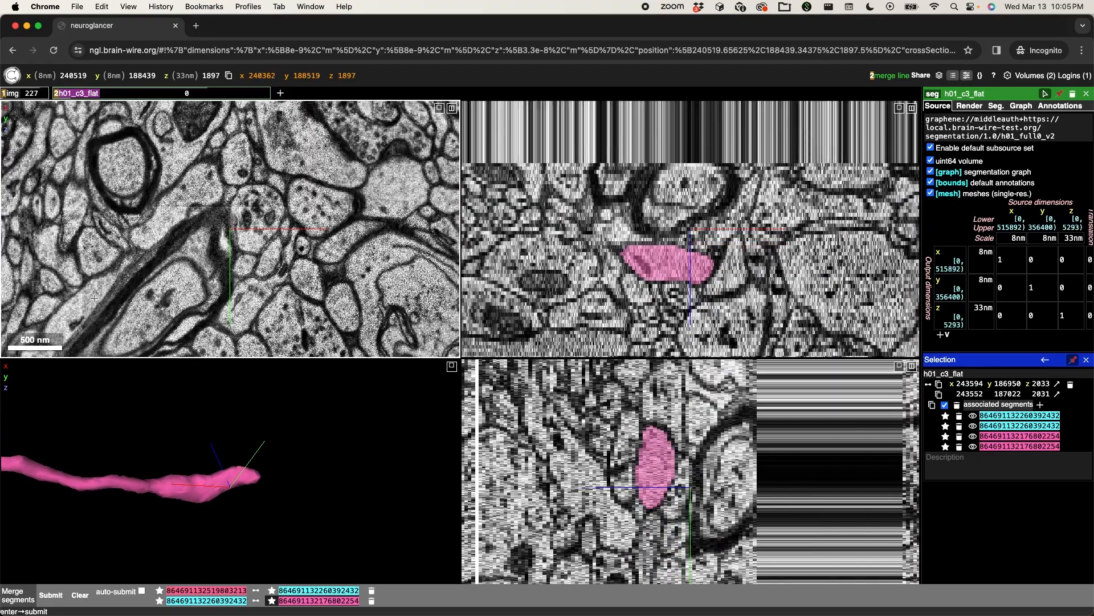
- Add the candidate continuing segment near x 240362, y 188519, z 1897 to the selection and check the surrounding slices for continuity
double_click(61, 330)
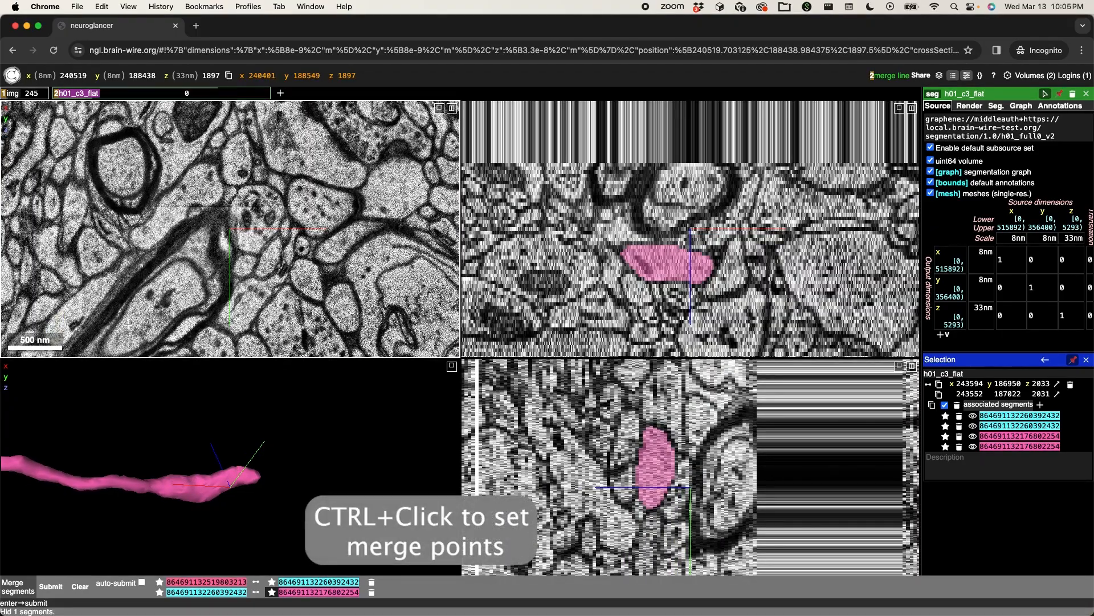
drag(88, 320, 207, 267)
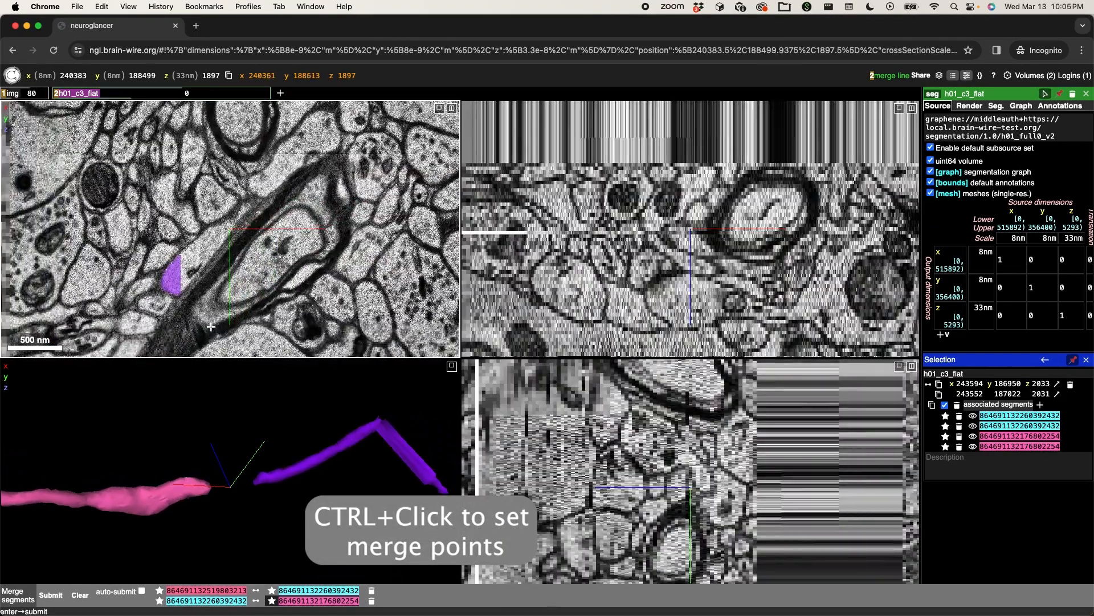
scroll(212, 318, down, 11)
scroll(212, 318, up, 7)
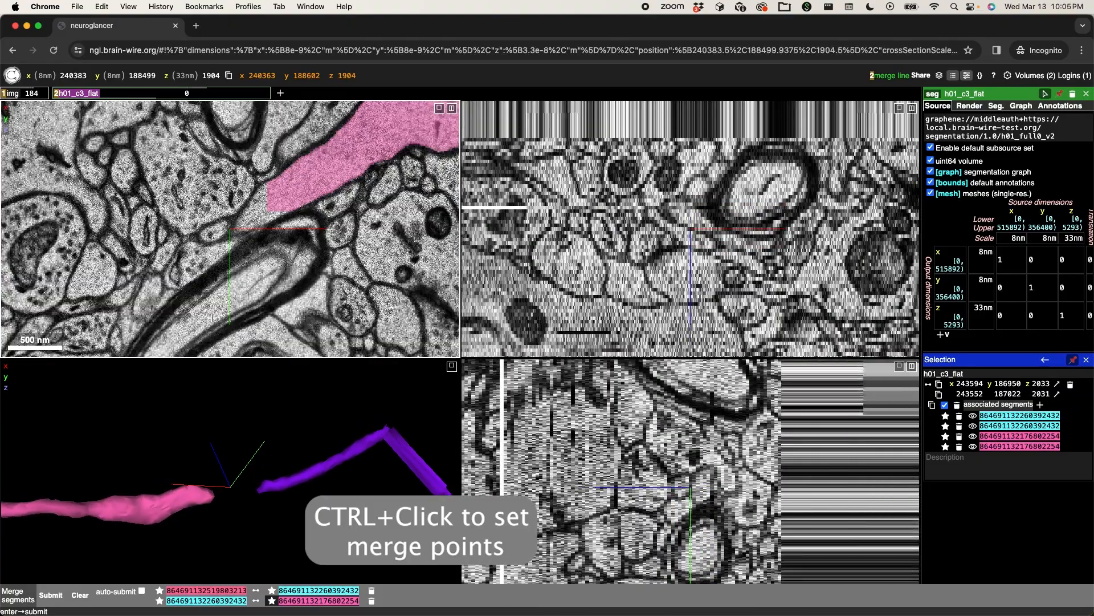
scroll(212, 318, up, 4)
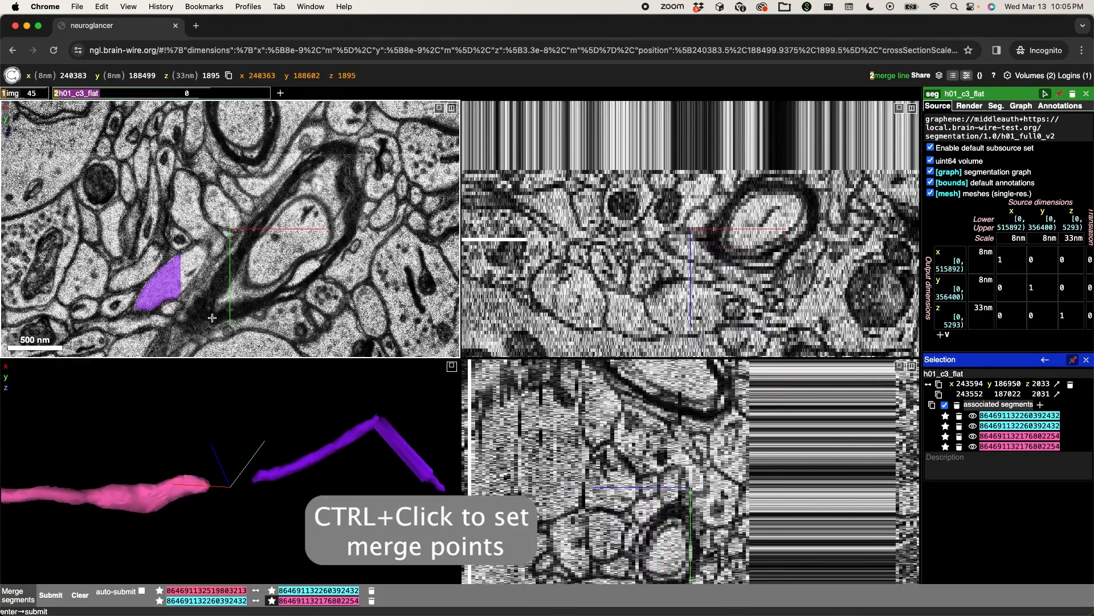
scroll(212, 318, down, 14)
scroll(212, 318, up, 12)
scroll(212, 318, up, 9)
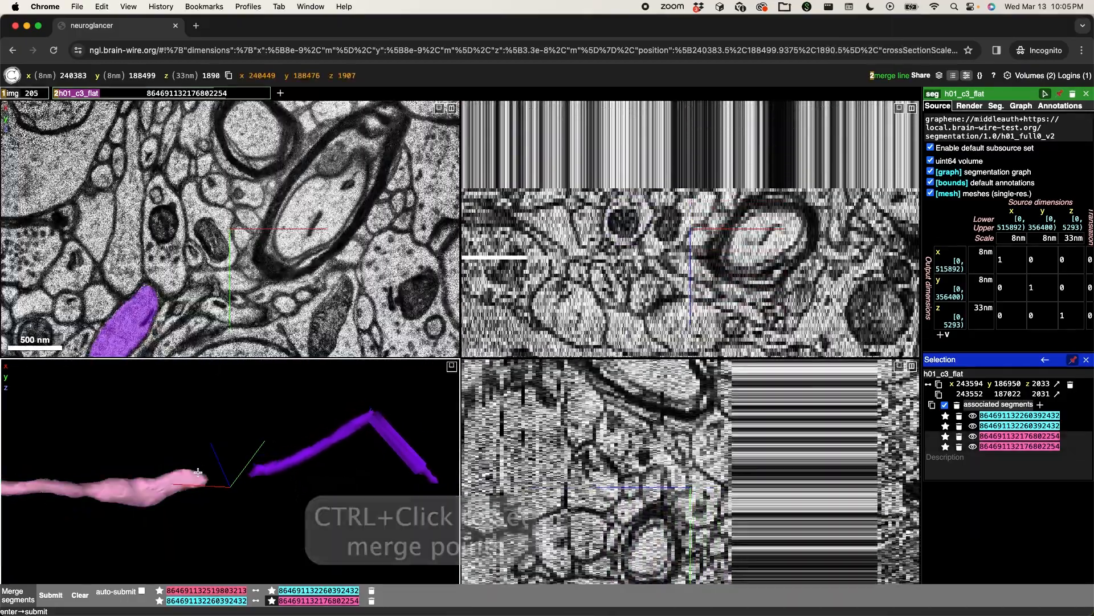
- Place a third merge line from the magenta neurite's end to the purple segment's near tip at about x 240321, y 188570, z 1892
ctrl+click(198, 472)
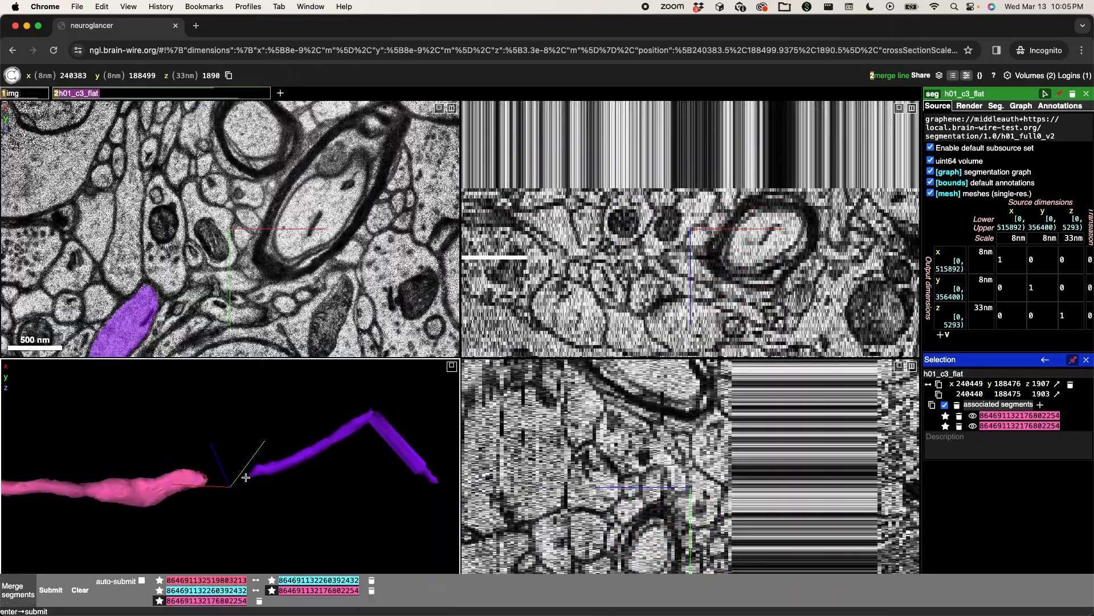
ctrl+click(261, 470)
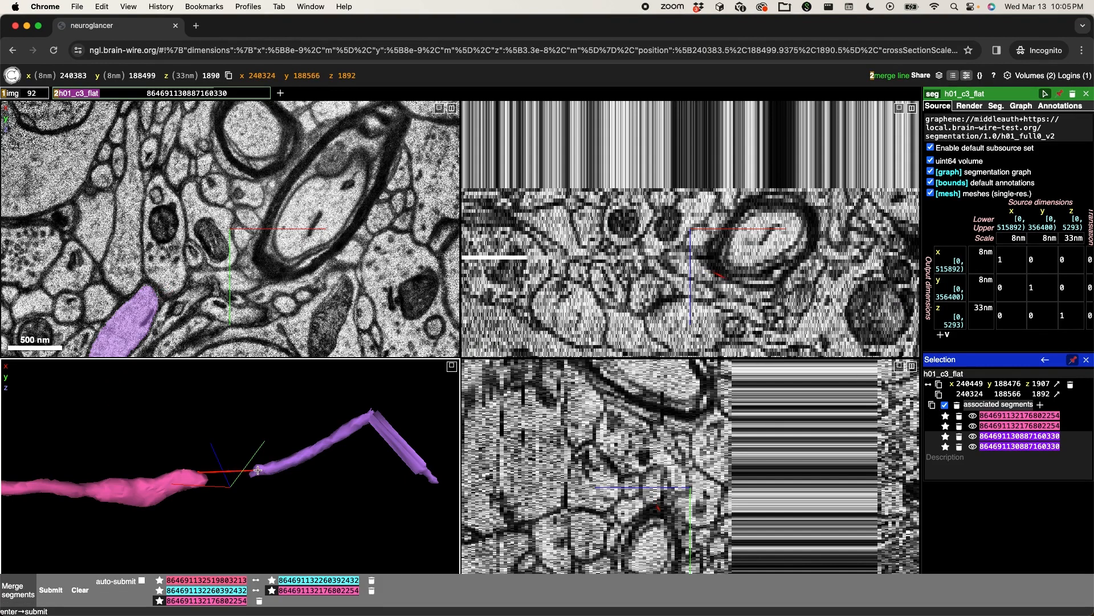
scroll(260, 469, down, 5)
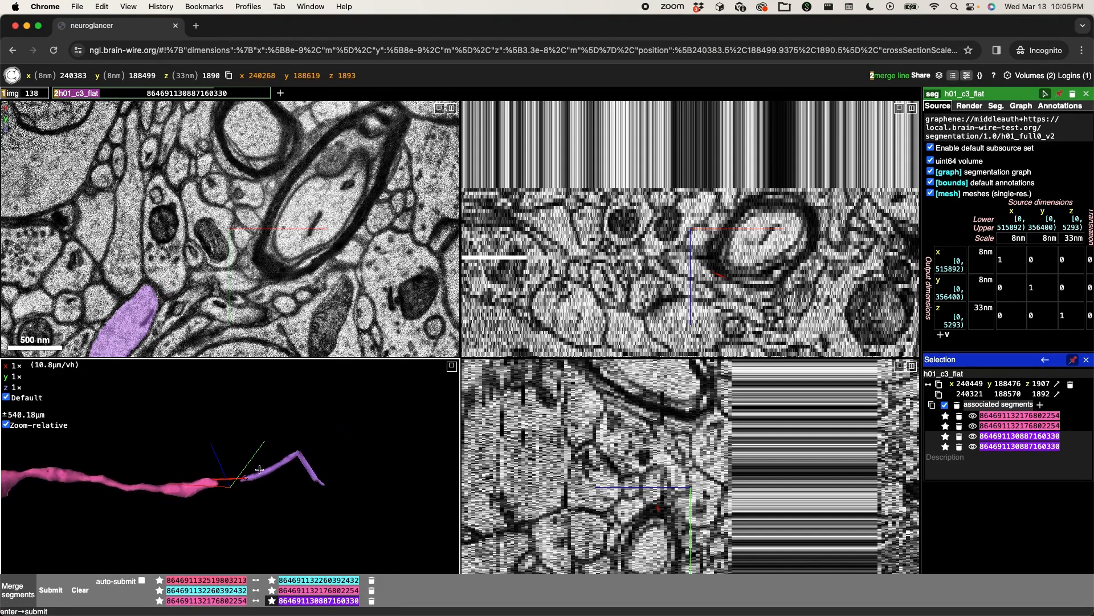
- Check the full chain of marked segments in 3D and submit the three queued merges
scroll(259, 470, down, 8)
right_click(82, 527)
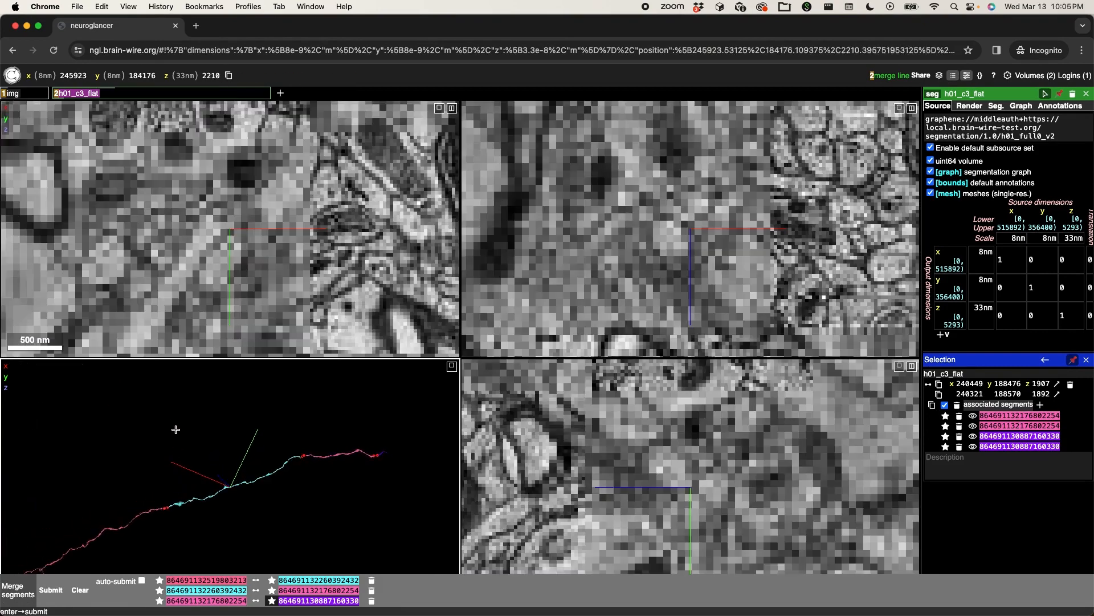
drag(181, 450, 231, 408)
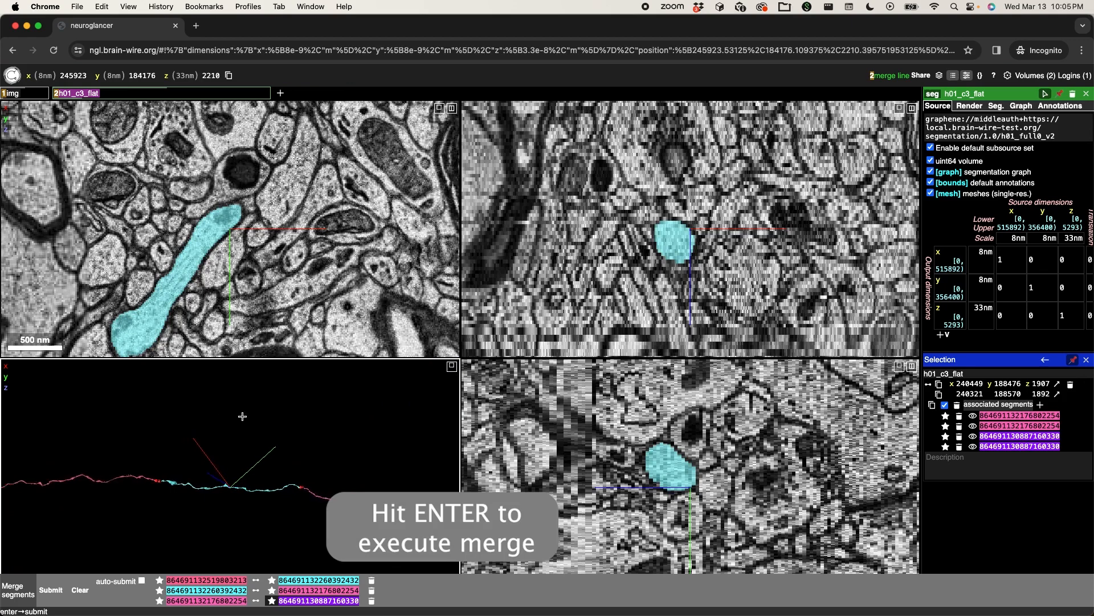
key(Return)
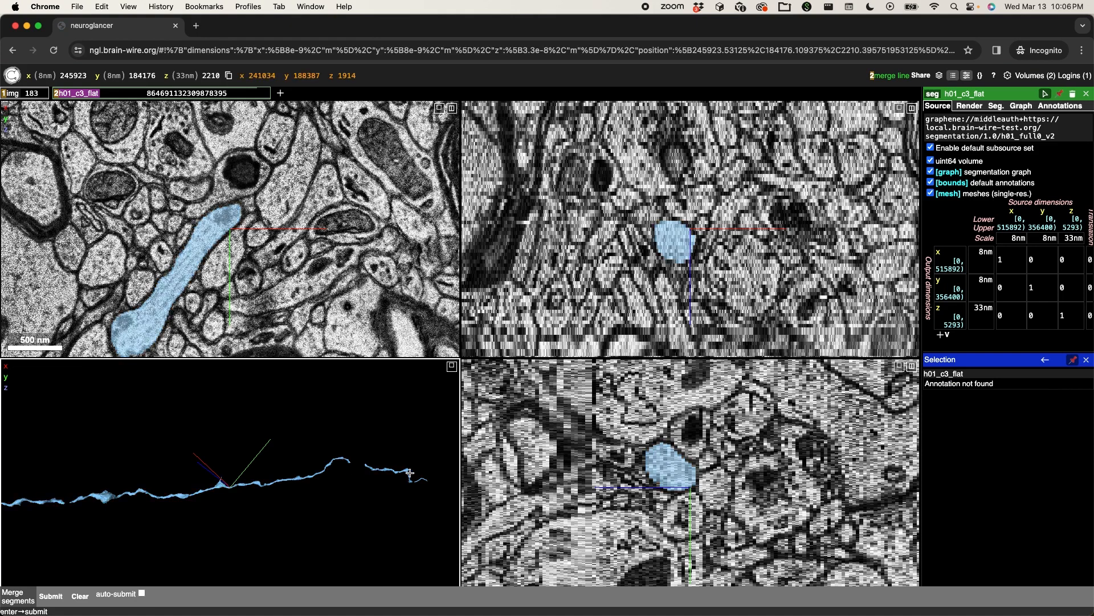
- Examine the merged neurite's continuity in 3D around the former split near x 243744, y 186869, z 2056
scroll(410, 473, up, 3)
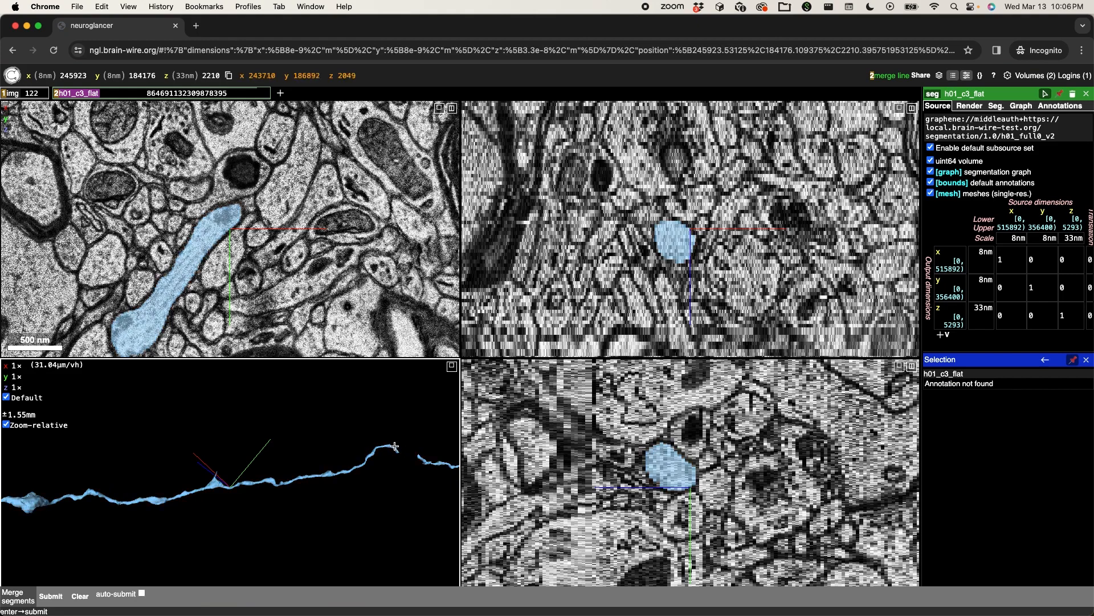
right_click(395, 446)
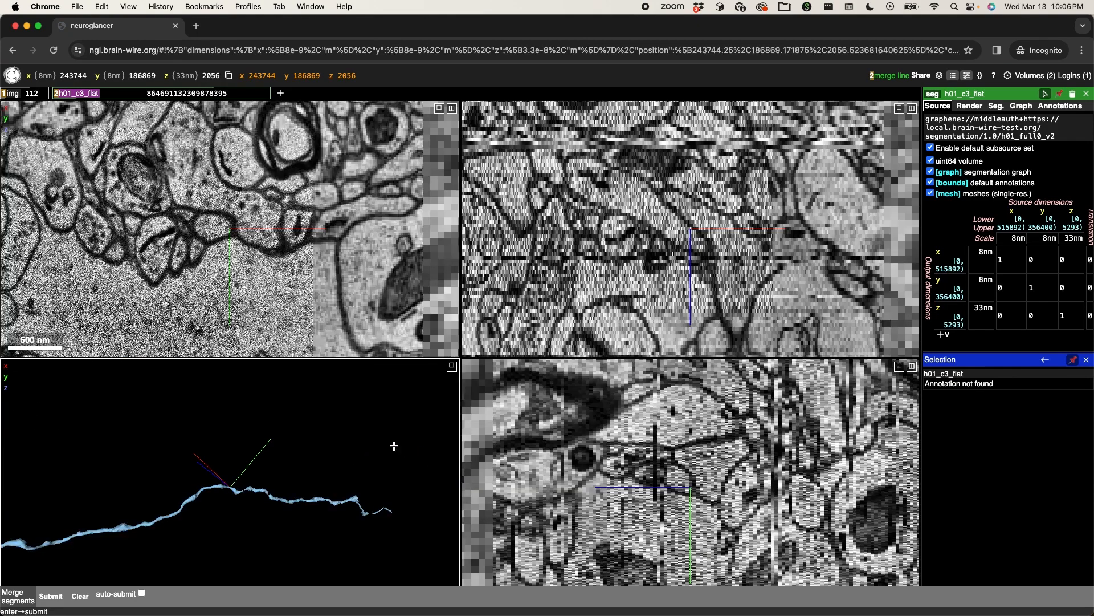
scroll(232, 521, up, 10)
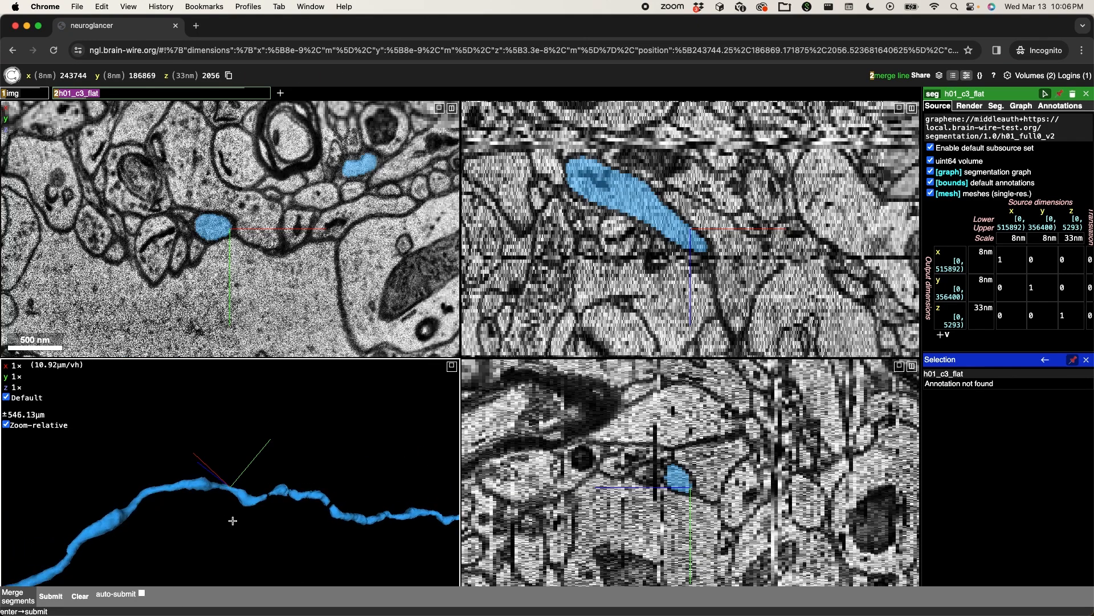
scroll(233, 521, down, 15)
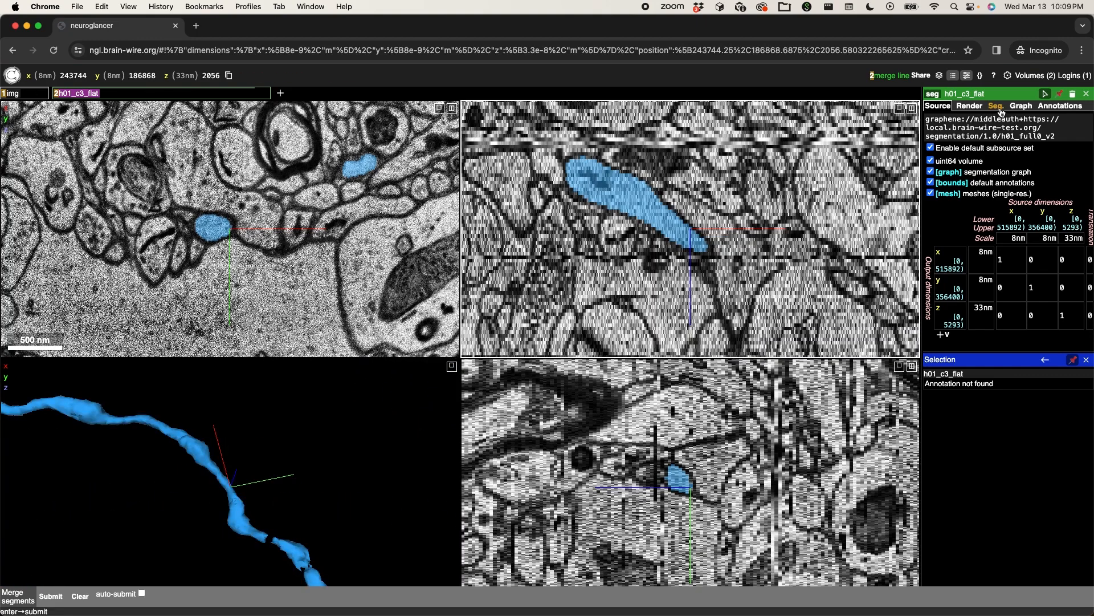
- Open the proofreading change log of the merged segment, signing in with the existing Google account
click(997, 106)
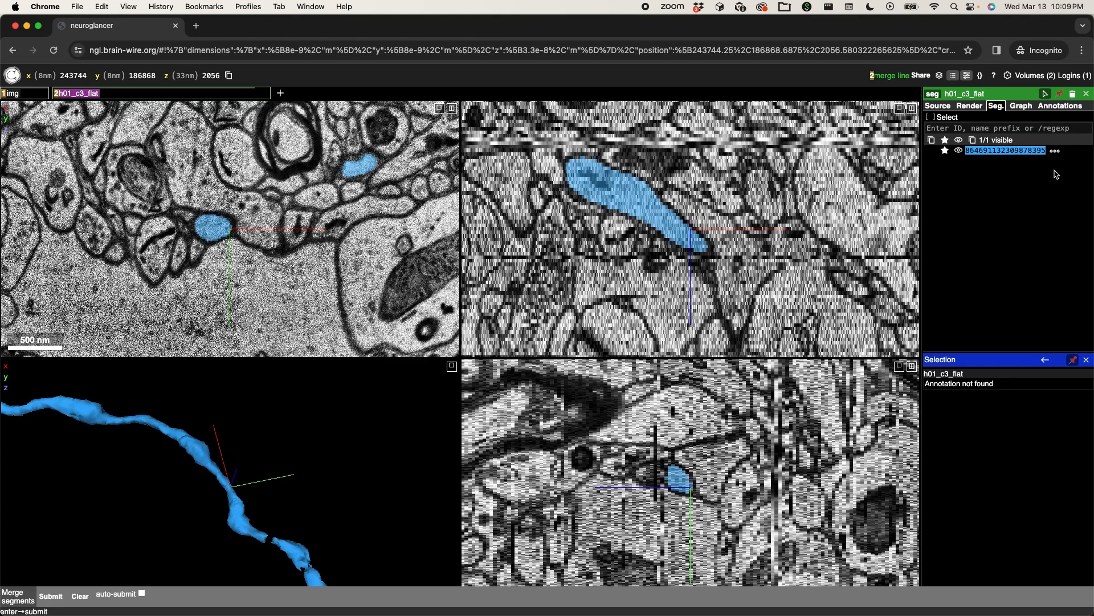
click(1055, 152)
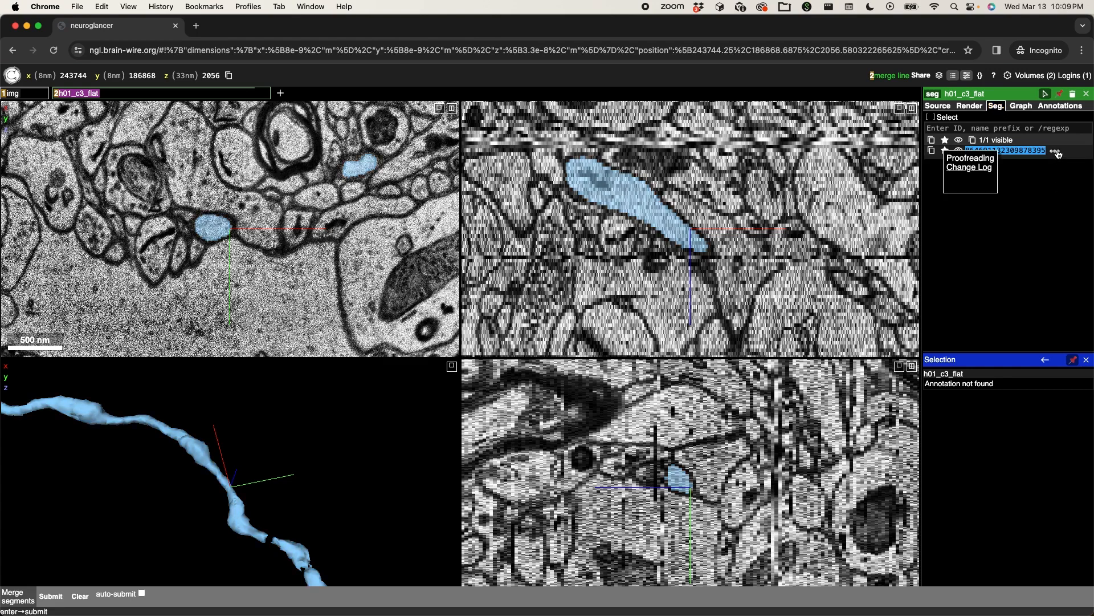
click(969, 169)
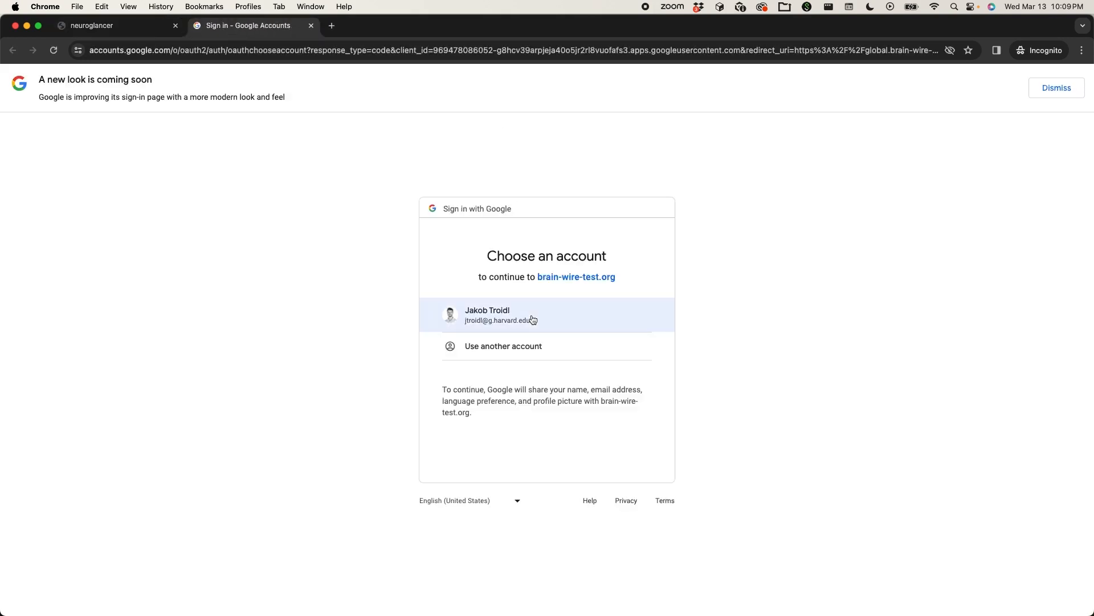
click(531, 315)
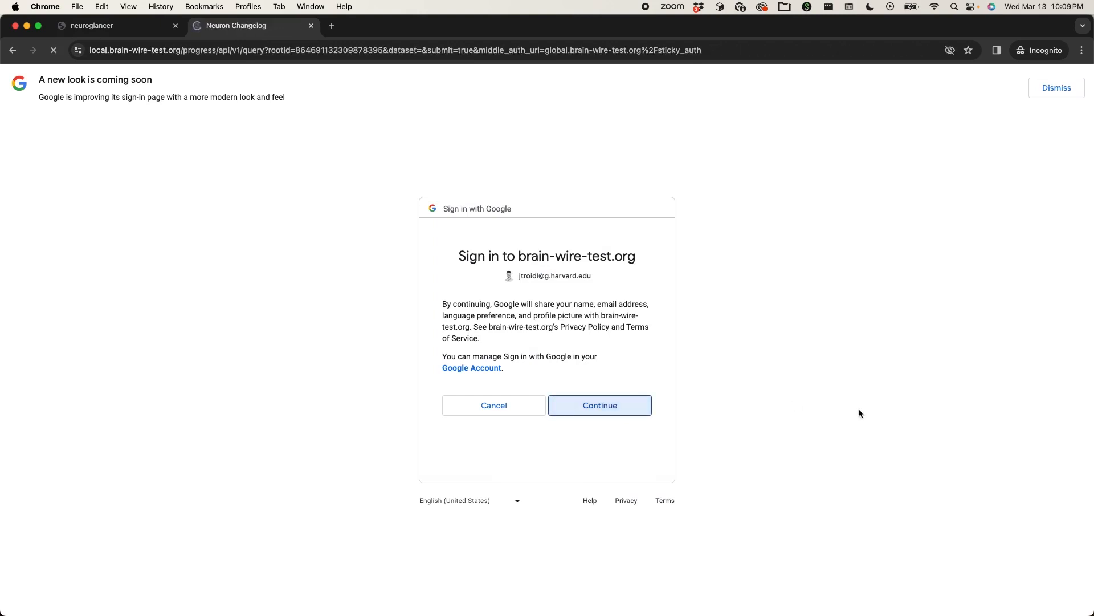
- Examine the changelog's queried segment ID, the user name recorded for each operation, and the before_root_ids of operation 24779
click(151, 163)
double_click(151, 163)
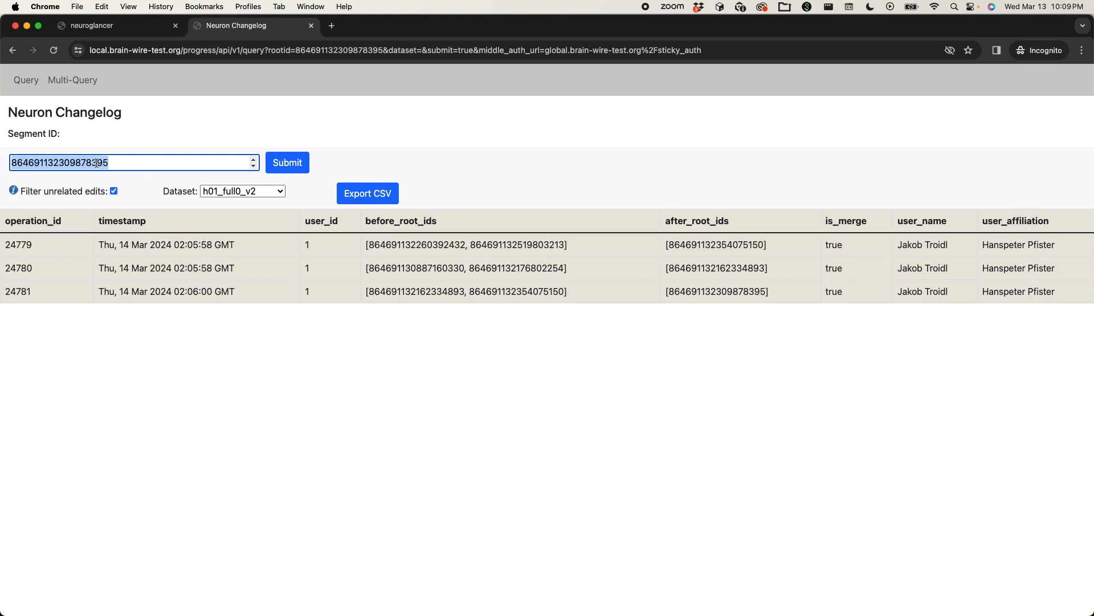
double_click(58, 165)
click(139, 163)
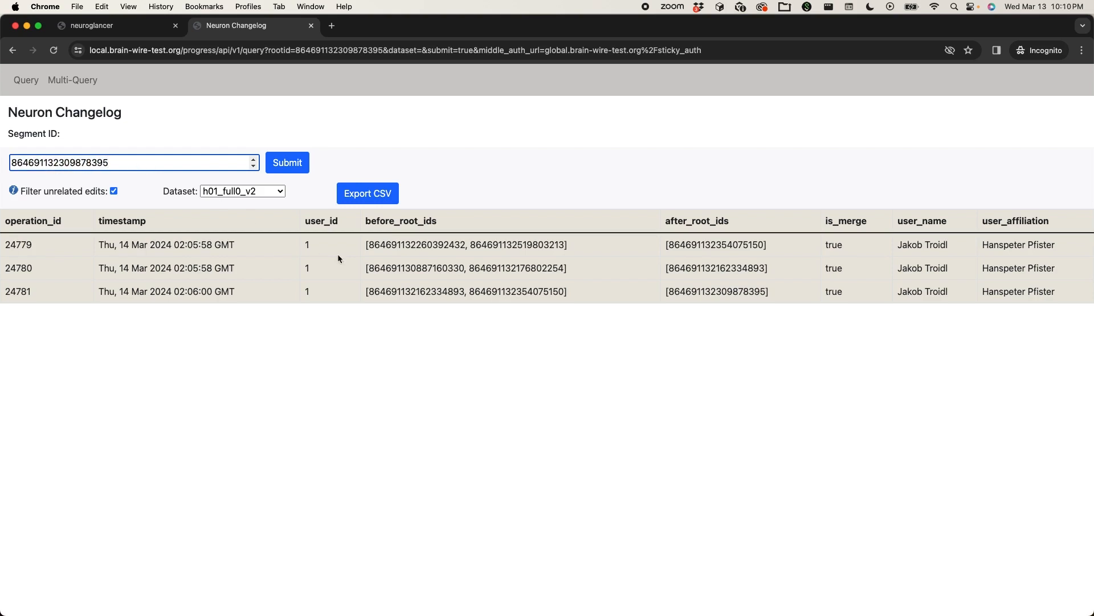
drag(897, 246, 971, 248)
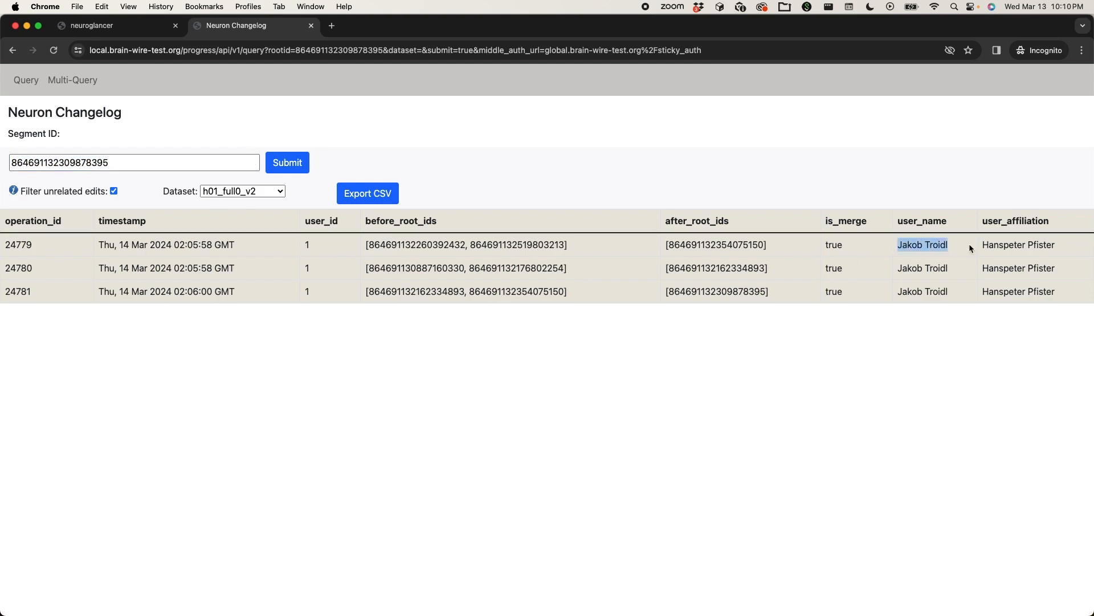
click(909, 267)
double_click(912, 269)
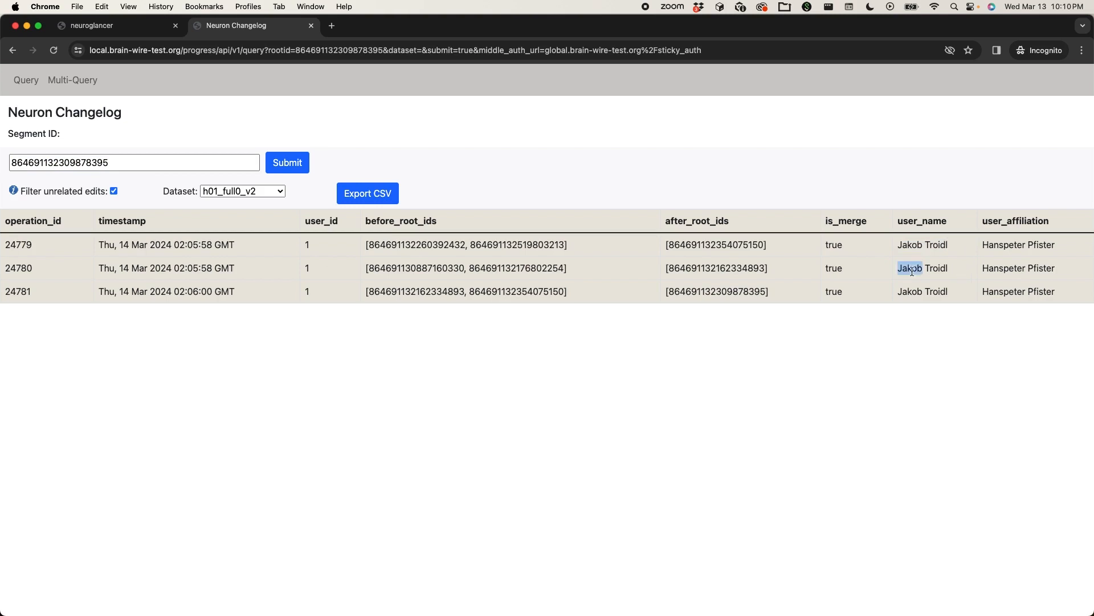
double_click(931, 293)
click(819, 392)
drag(367, 245, 580, 244)
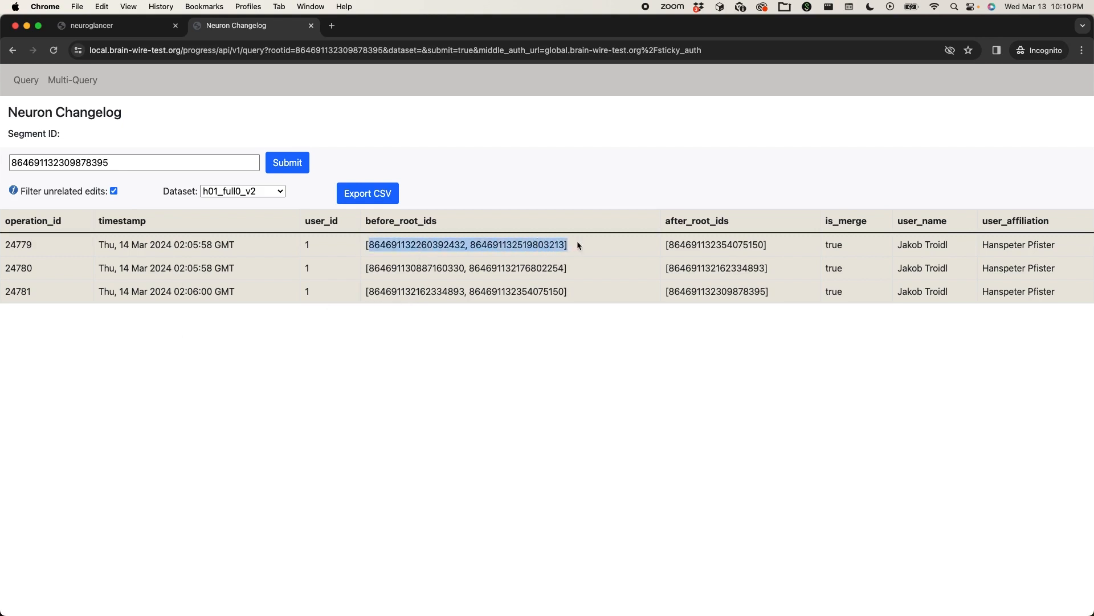
click(589, 245)
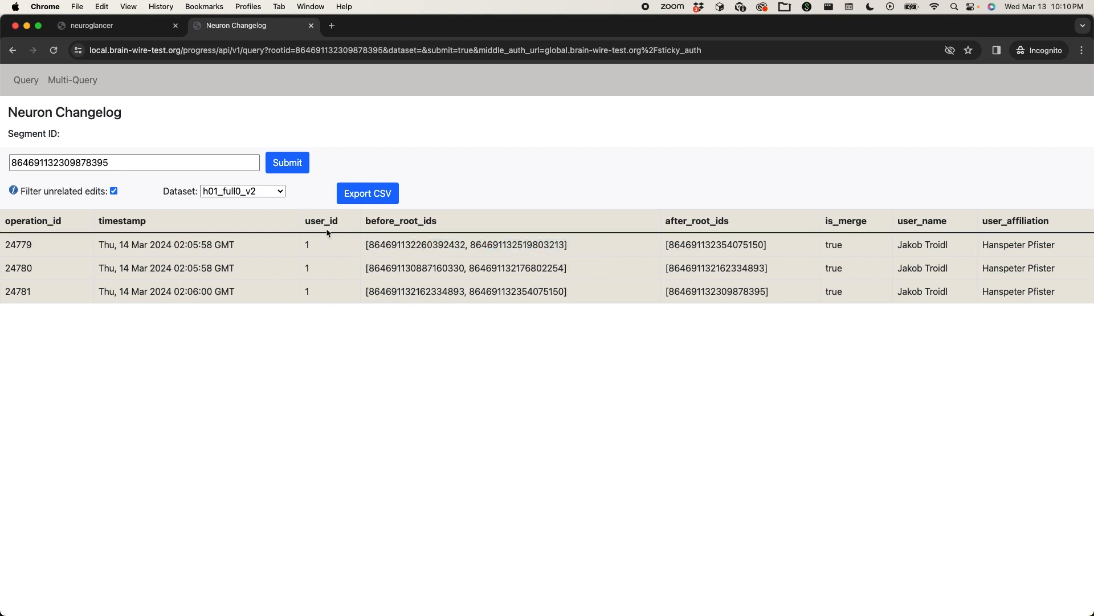